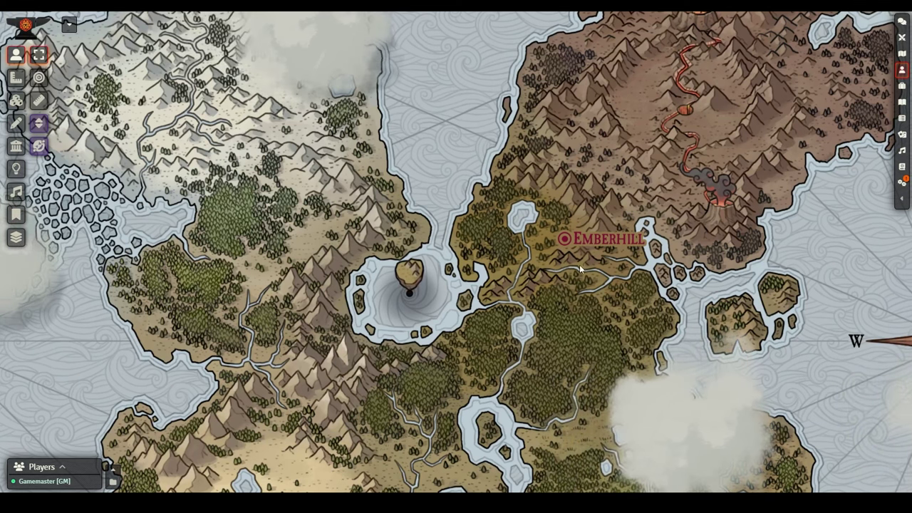
Open the Emberhill area map from its marker on the world map and look over its labelled locations
double_click(603, 241)
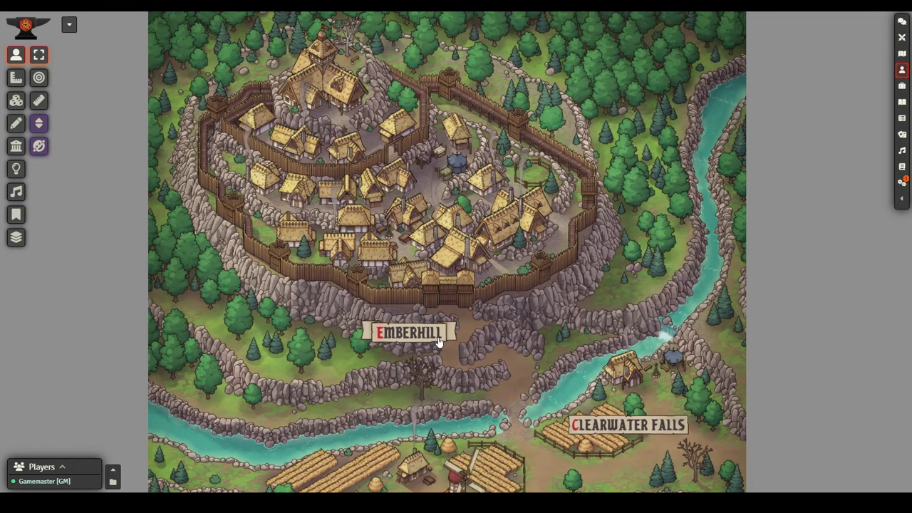
drag(633, 344, 638, 213)
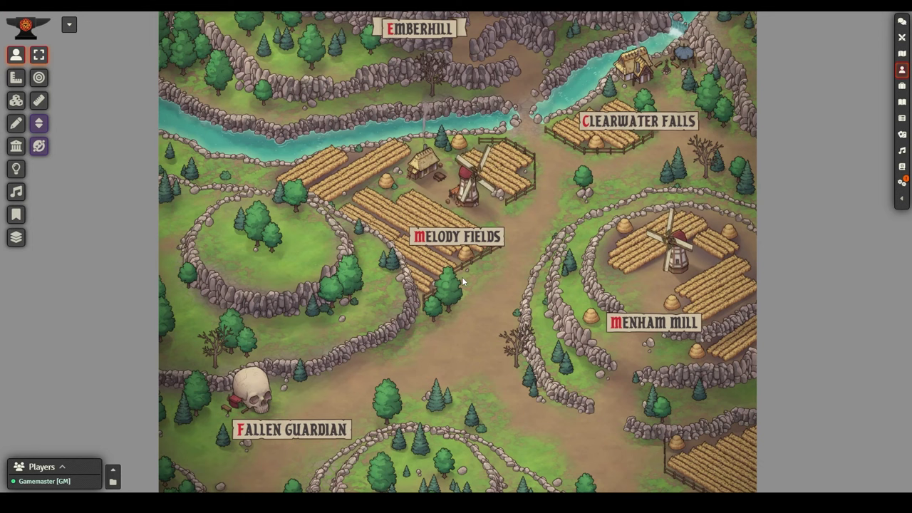
drag(518, 138, 520, 414)
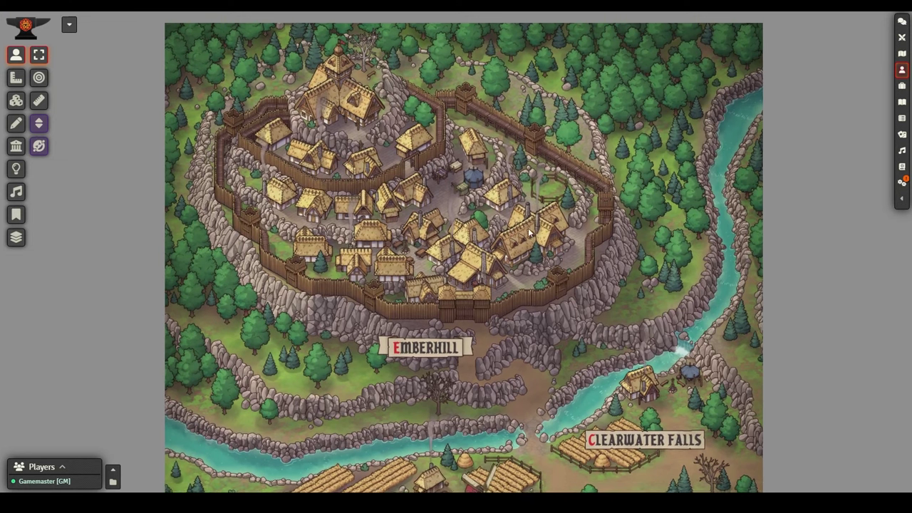
scroll(529, 224, up, 10)
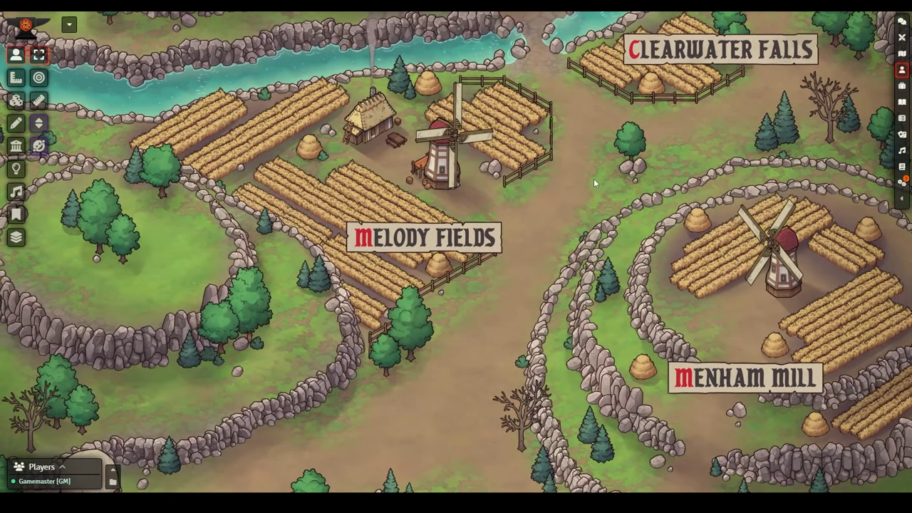
Open the Menham Mill battle map from its label on the Emberhill map and view the mill's surroundings
click(736, 378)
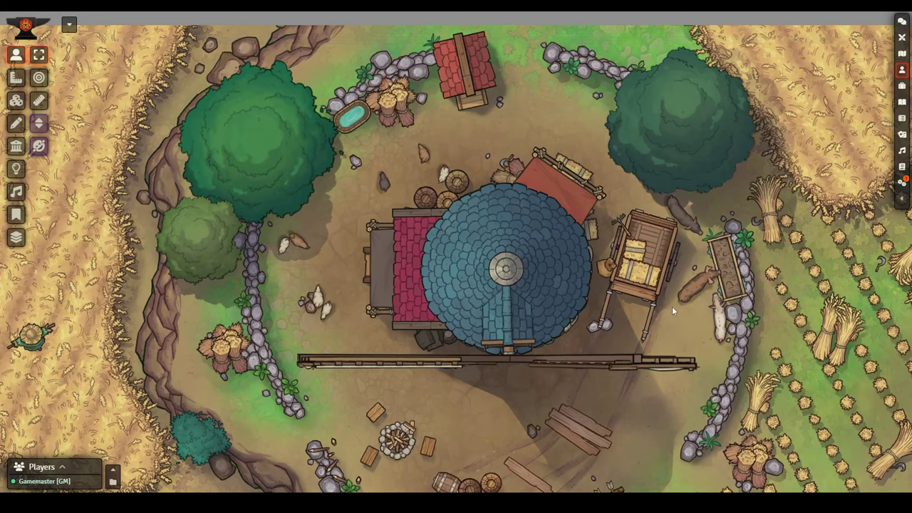
scroll(690, 301, down, 4)
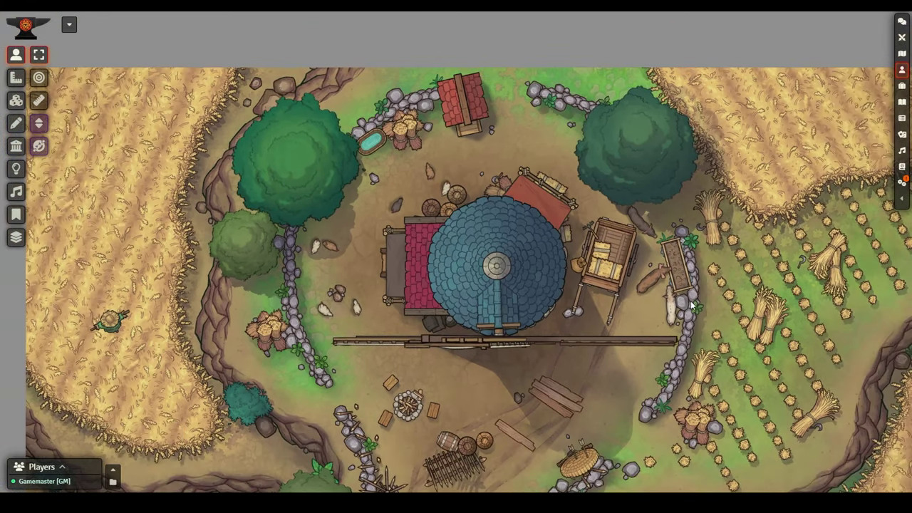
drag(765, 372, 761, 343)
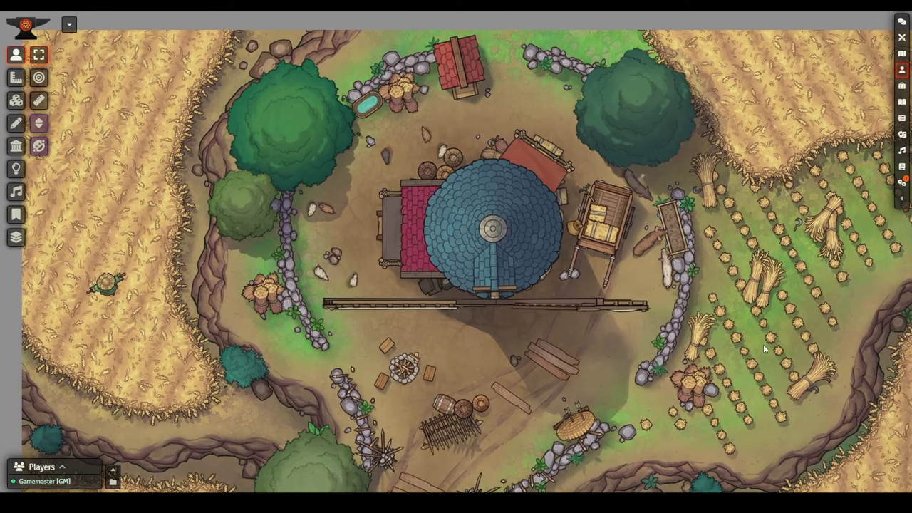
scroll(715, 324, up, 2)
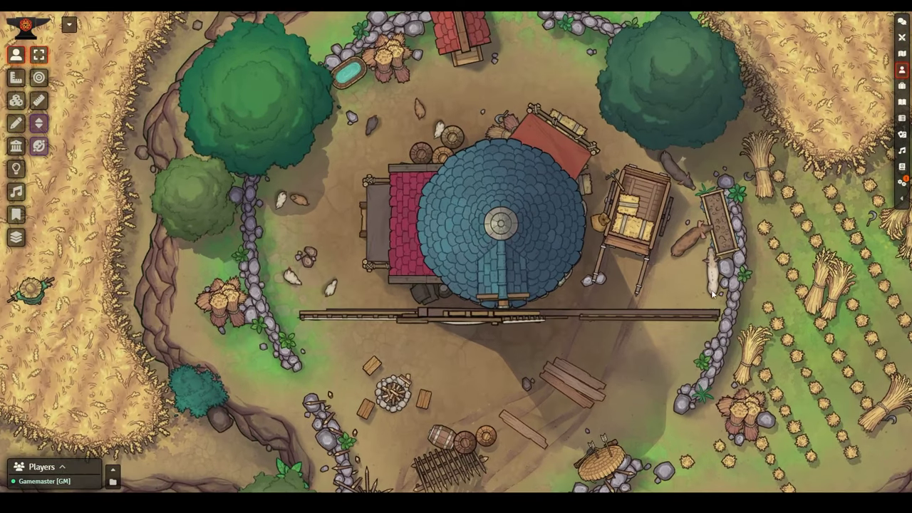
drag(721, 294, 720, 303)
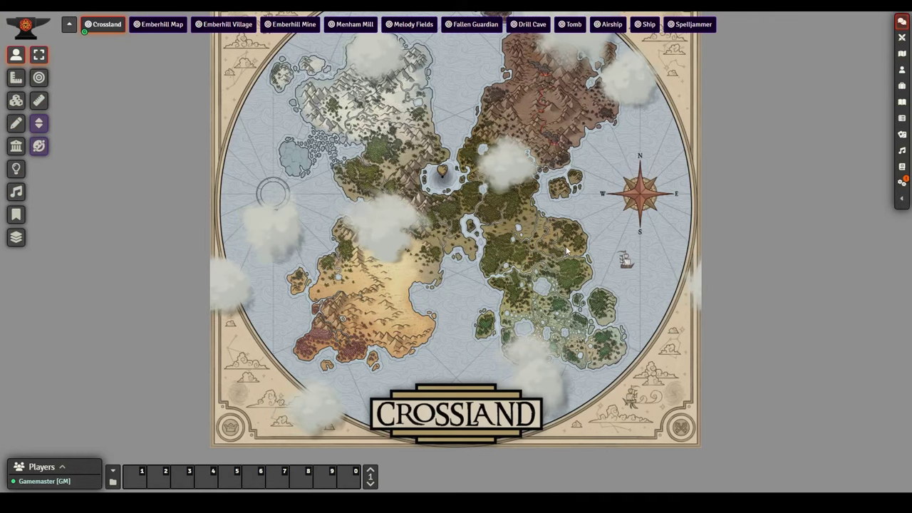
scroll(527, 227, up, 5)
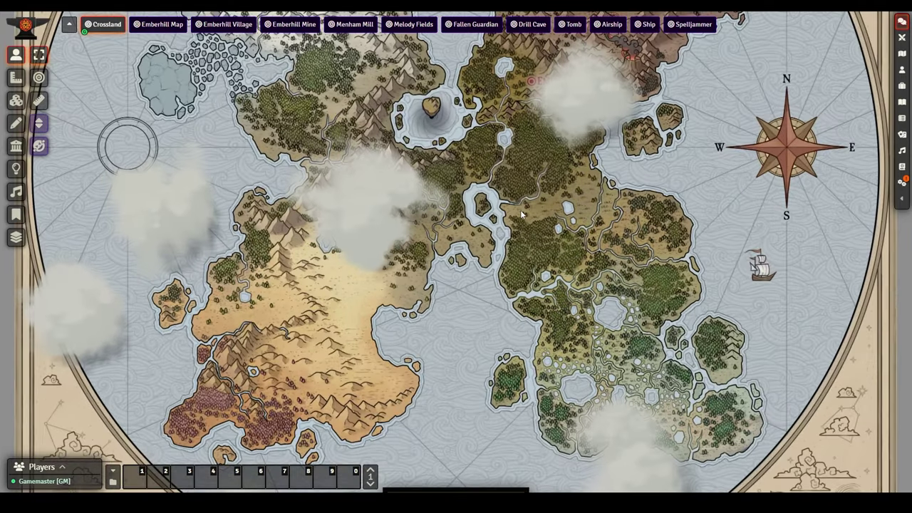
drag(547, 159, 540, 360)
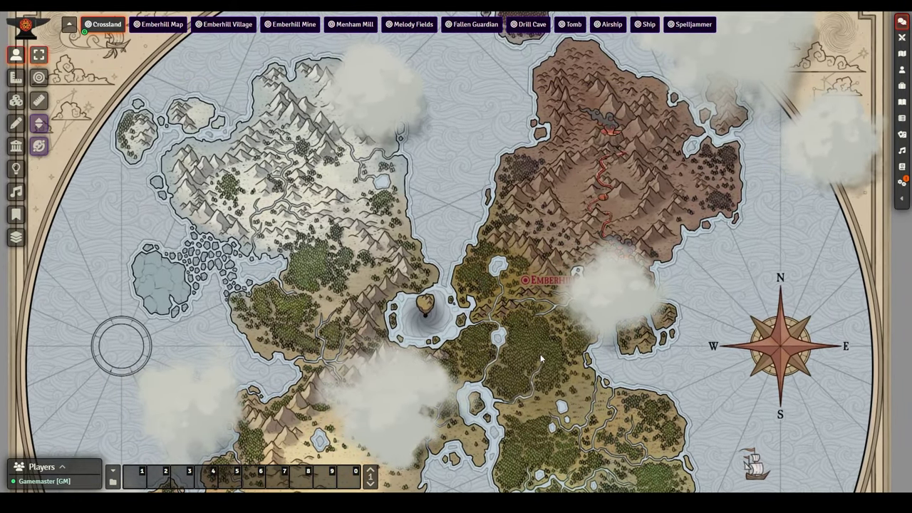
click(901, 55)
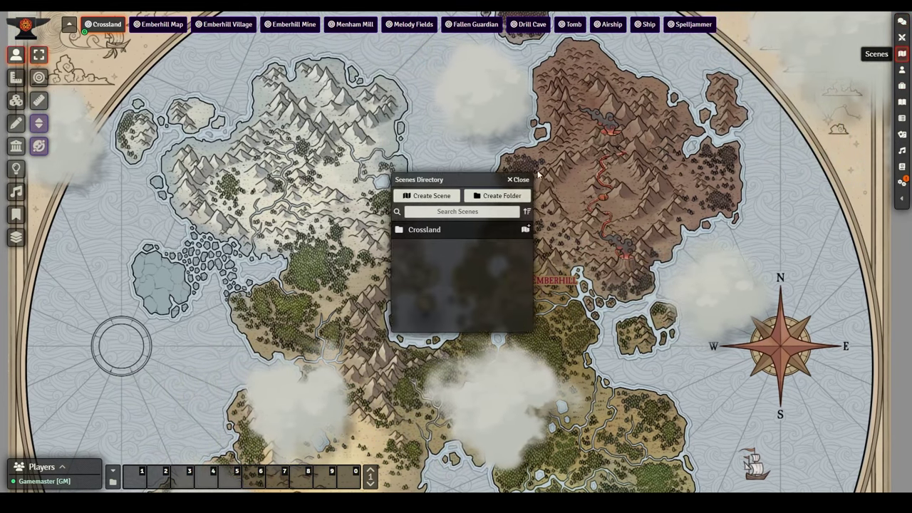
drag(842, 56, 780, 63)
click(831, 64)
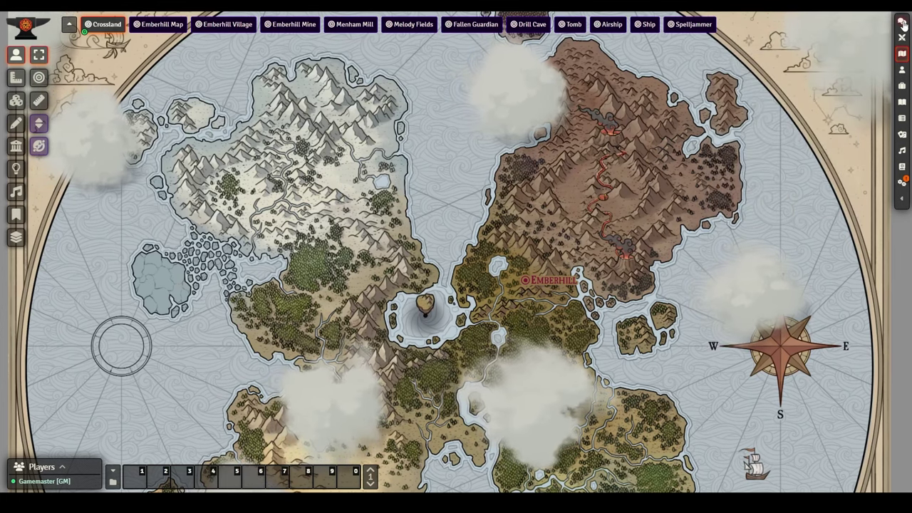
Expand the Crossland folder in the scenes directory, look through its scenes, and collapse the directory again
click(901, 198)
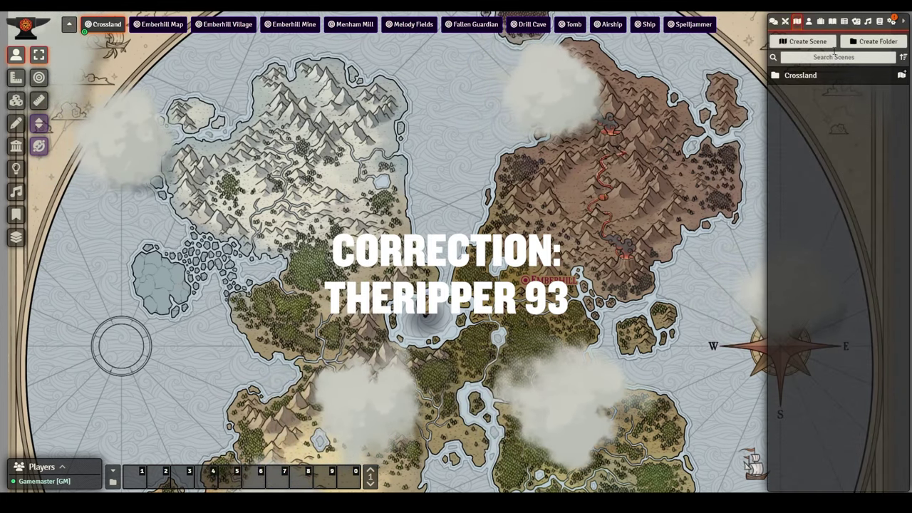
click(811, 75)
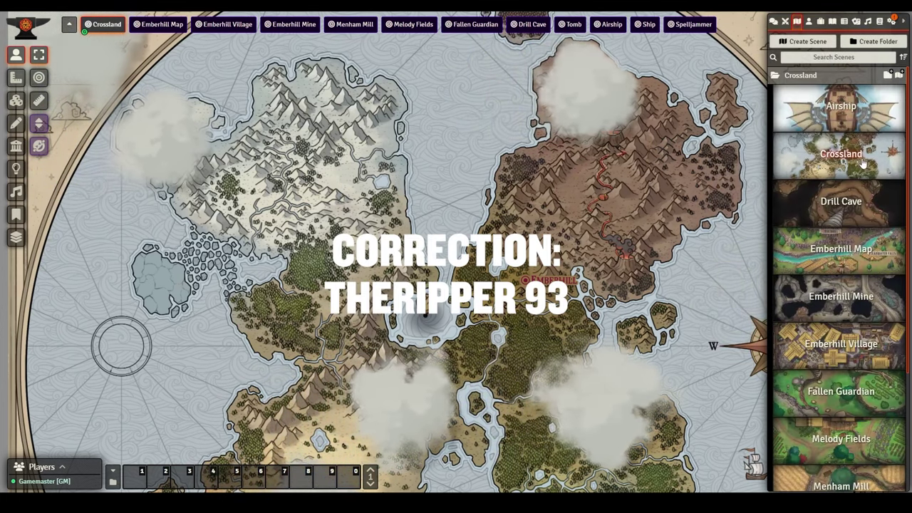
scroll(862, 163, down, 3)
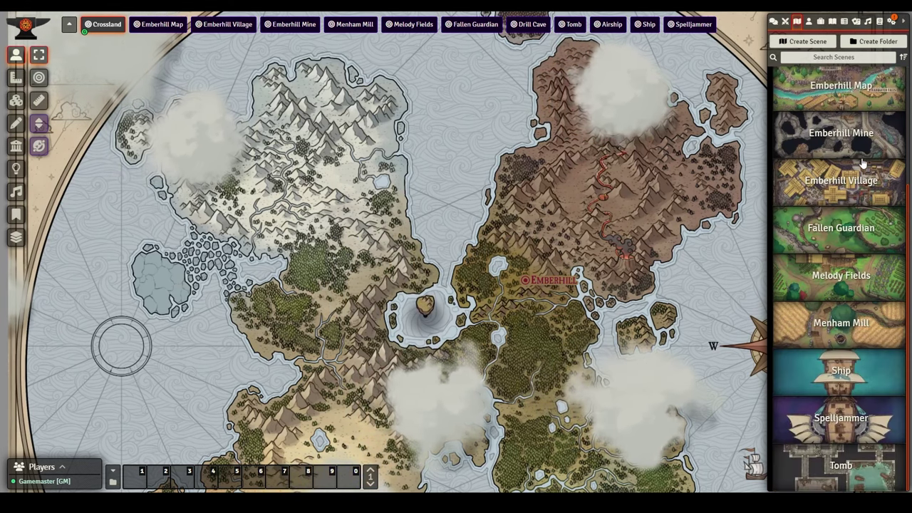
scroll(862, 163, up, 3)
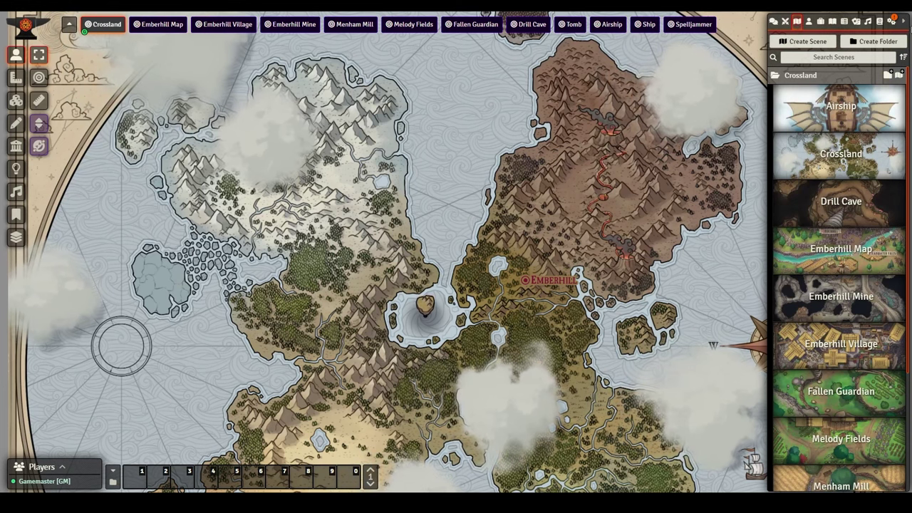
click(905, 23)
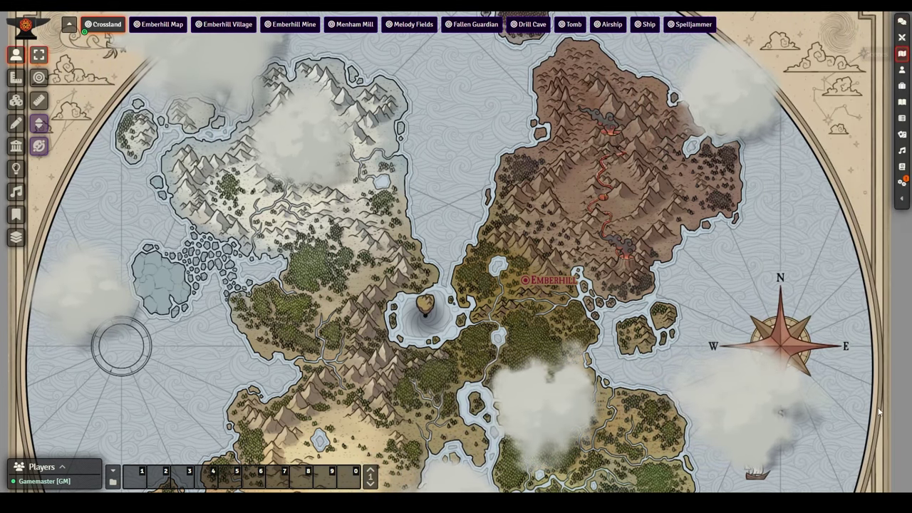
Examine the Crossland world map, from the southern coasts and title banner up to the northern lands around Emberhill
drag(603, 327, 638, 260)
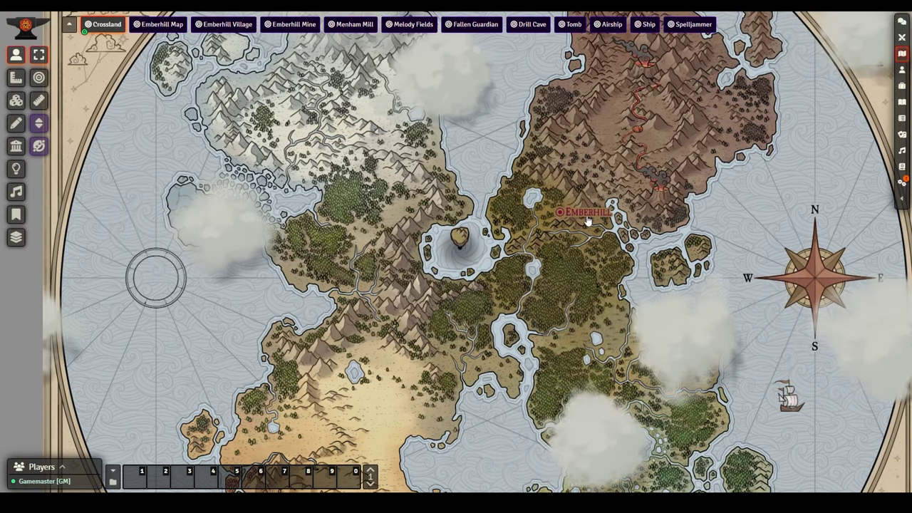
drag(810, 425, 772, 273)
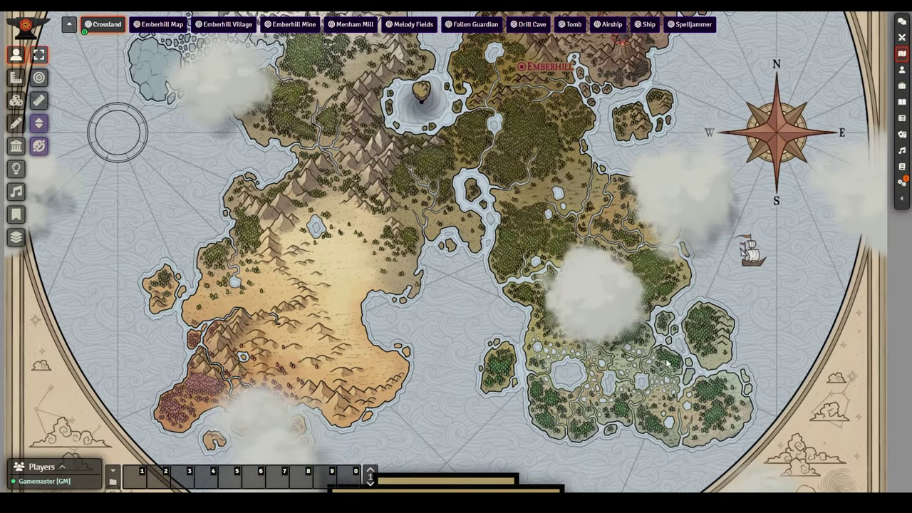
drag(703, 404, 690, 304)
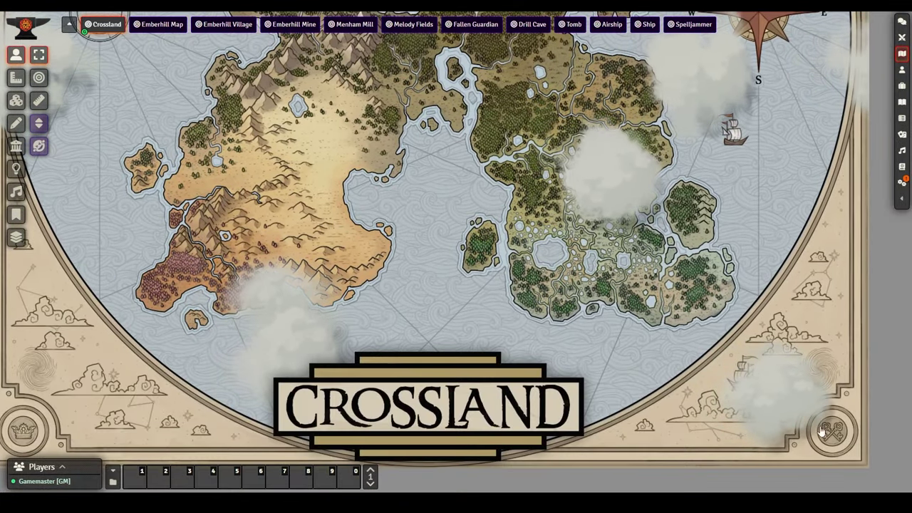
scroll(830, 439, down, 6)
drag(717, 345, 734, 431)
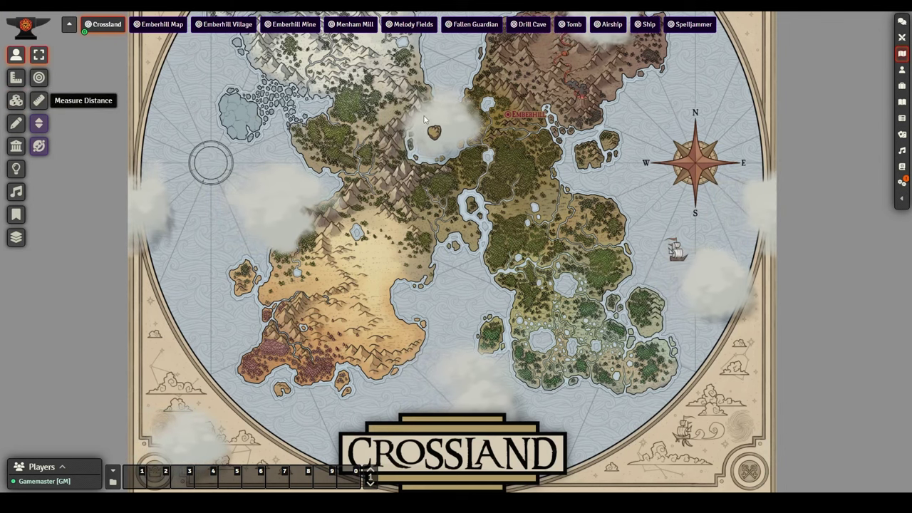
drag(425, 121, 459, 218)
scroll(459, 219, up, 10)
drag(570, 155, 510, 268)
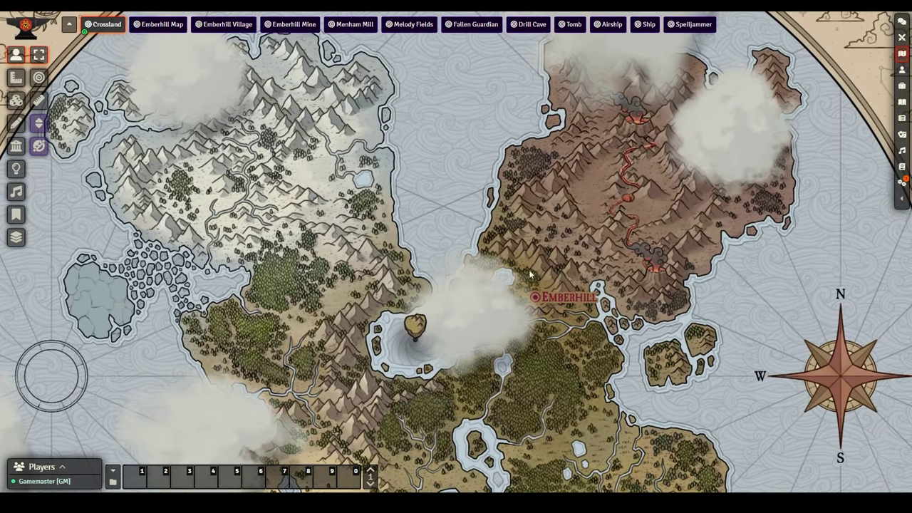
Open the Emberhill map from its world map marker and examine the Melody Fields, Menham Mill and Fallen Guardian labels
double_click(554, 305)
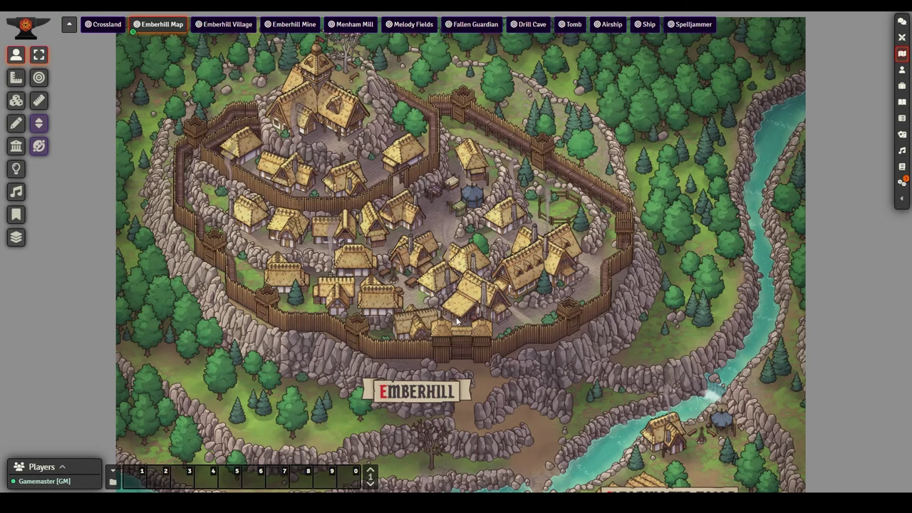
drag(537, 384, 545, 202)
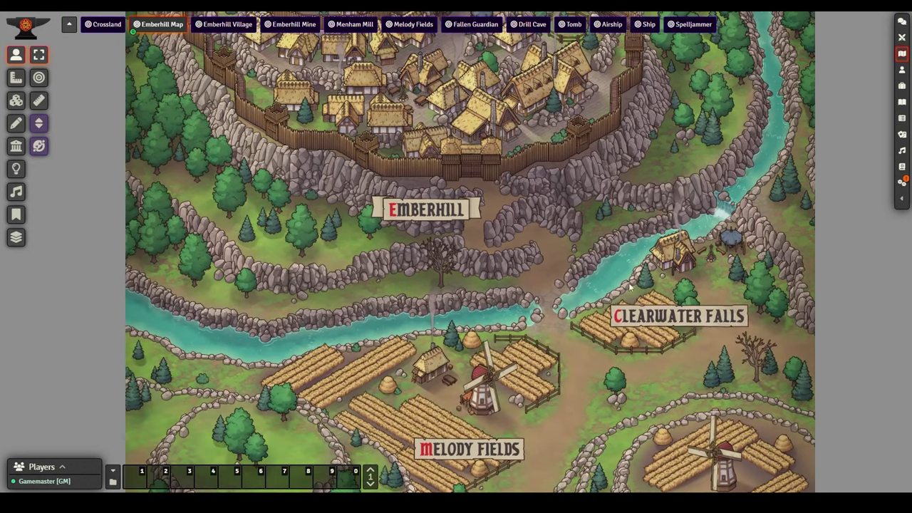
drag(588, 370, 582, 273)
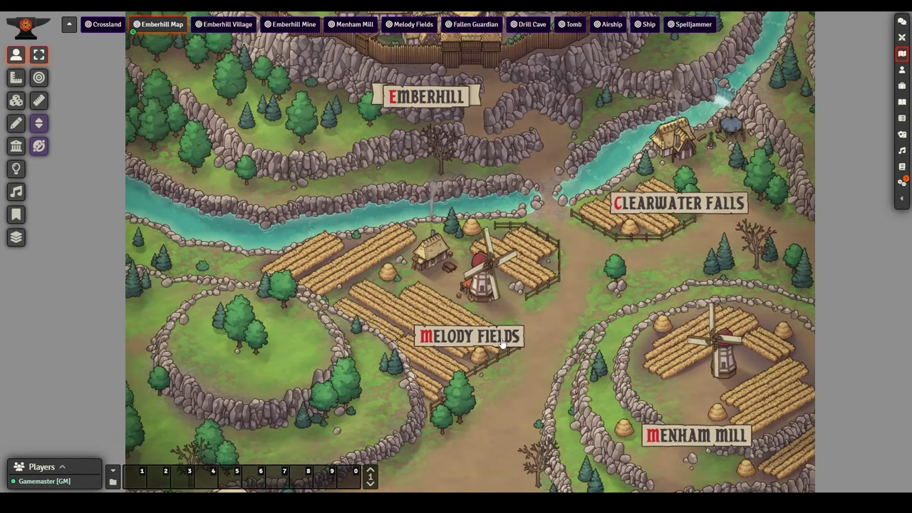
drag(569, 402, 620, 277)
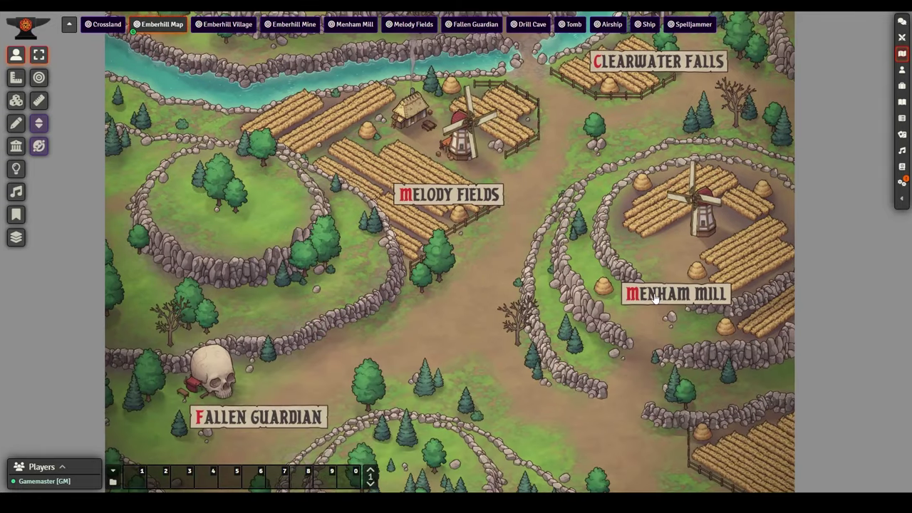
drag(487, 356, 507, 285)
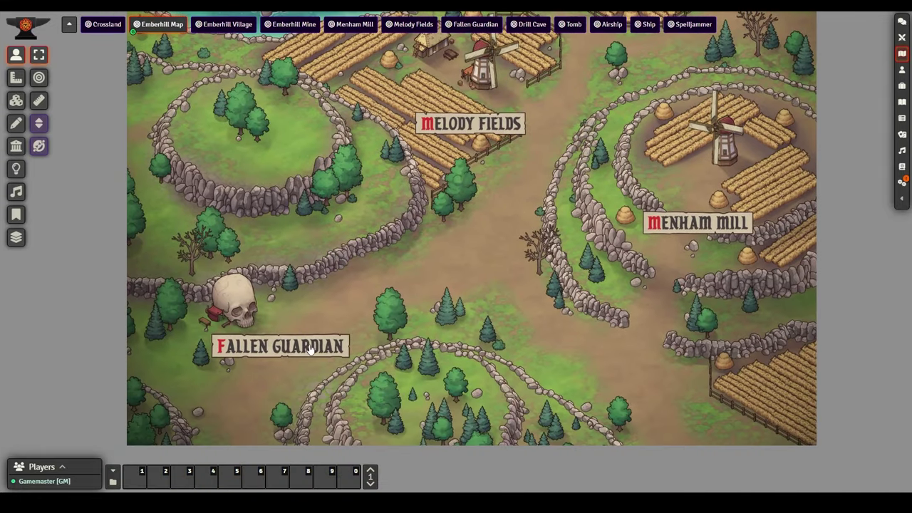
scroll(377, 330, up, 3)
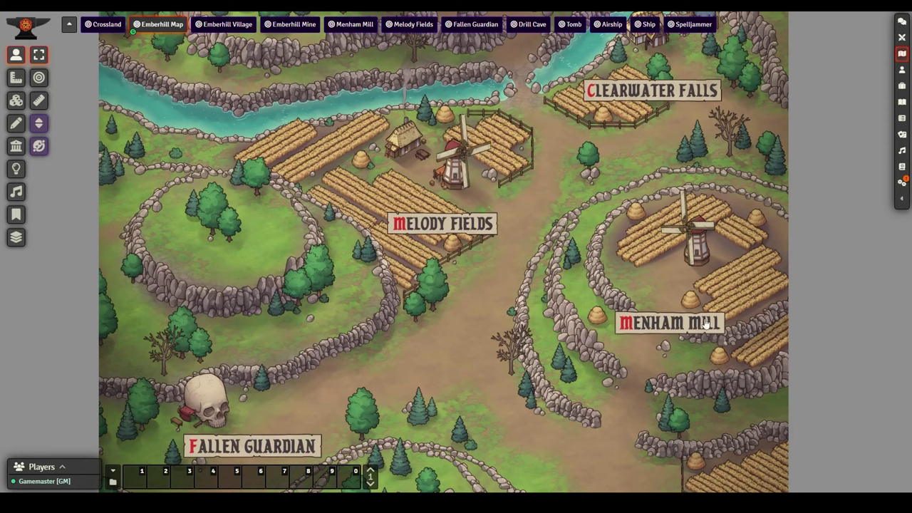
Open the Menham Mill scene from its map label and examine it from the windmill down to the forest crossroads
click(693, 322)
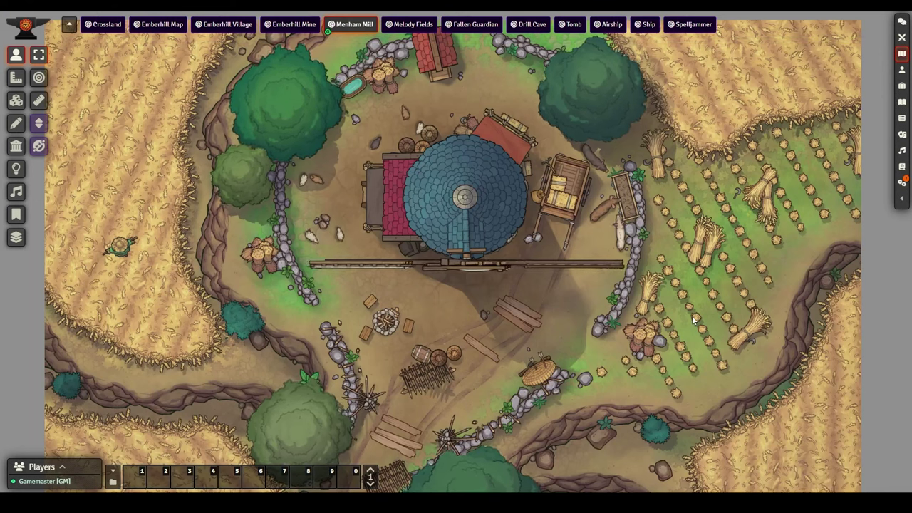
drag(715, 290, 725, 324)
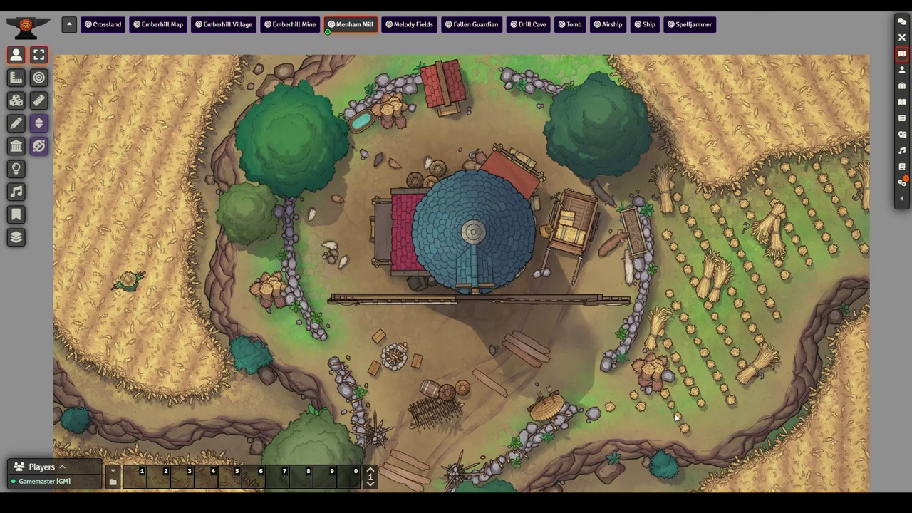
drag(670, 394, 668, 264)
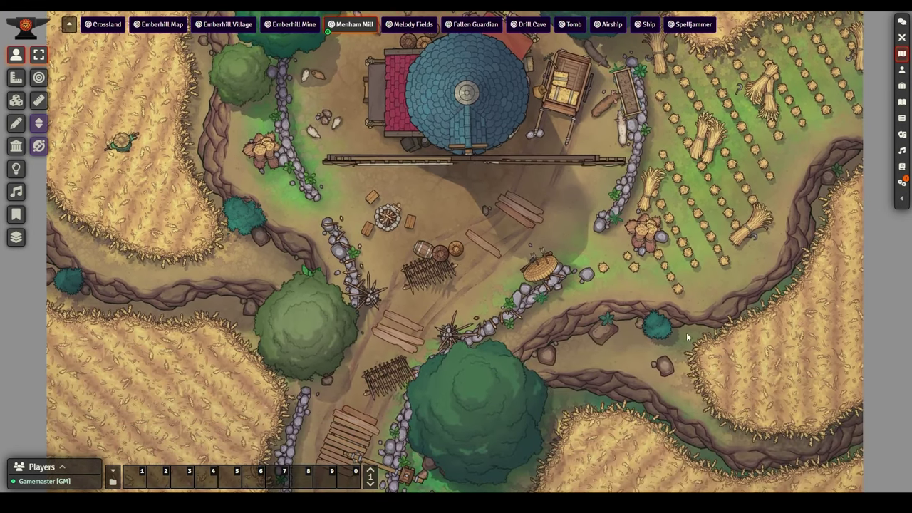
drag(688, 353, 675, 238)
drag(597, 387, 614, 258)
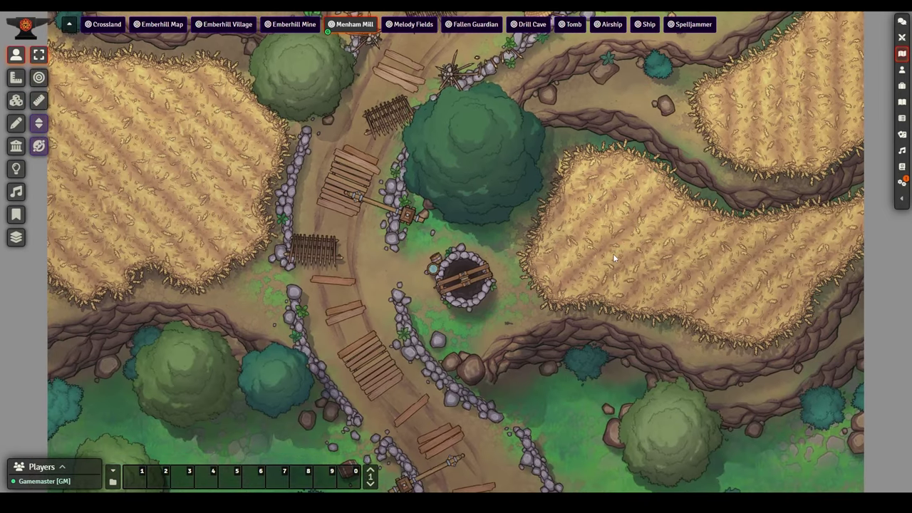
drag(585, 356, 613, 169)
mouse_move(583, 267)
mouse_down()
mouse_move(586, 191)
mouse_move(605, 132)
mouse_move(584, 200)
mouse_up()
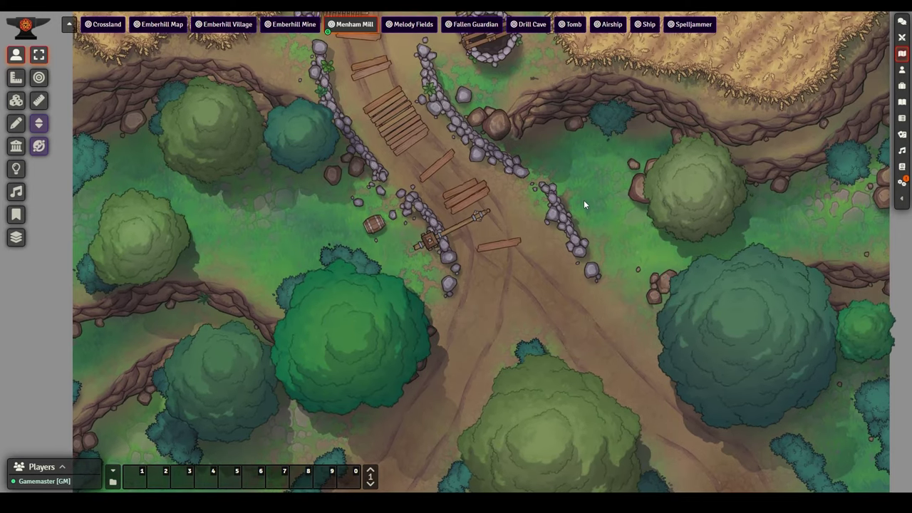
Return to the Emberhill Map scene and bring the village and river into view
click(158, 26)
drag(545, 201, 549, 281)
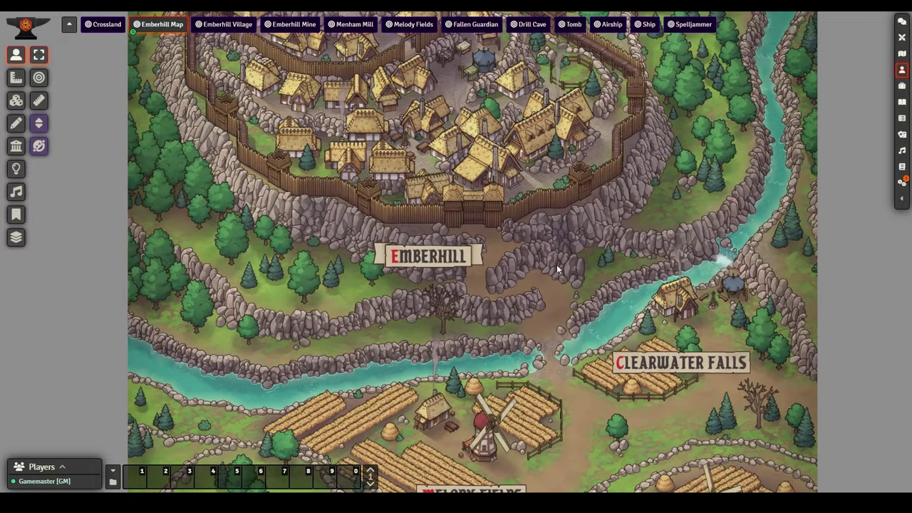
Place the Emberhill banner from worlds/test-ch/scenes/Emberhill as a tile on the round meadow west of Melody Fields
scroll(553, 356, down, 4)
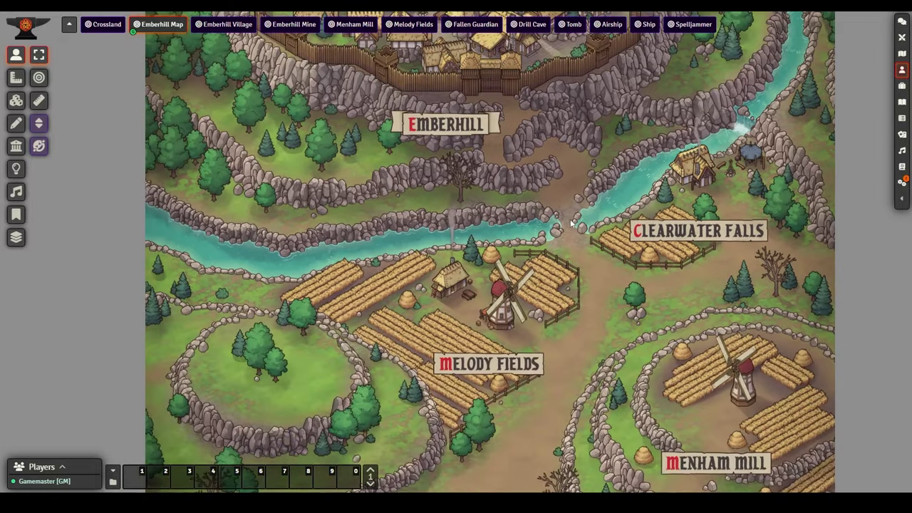
scroll(493, 276, up, 2)
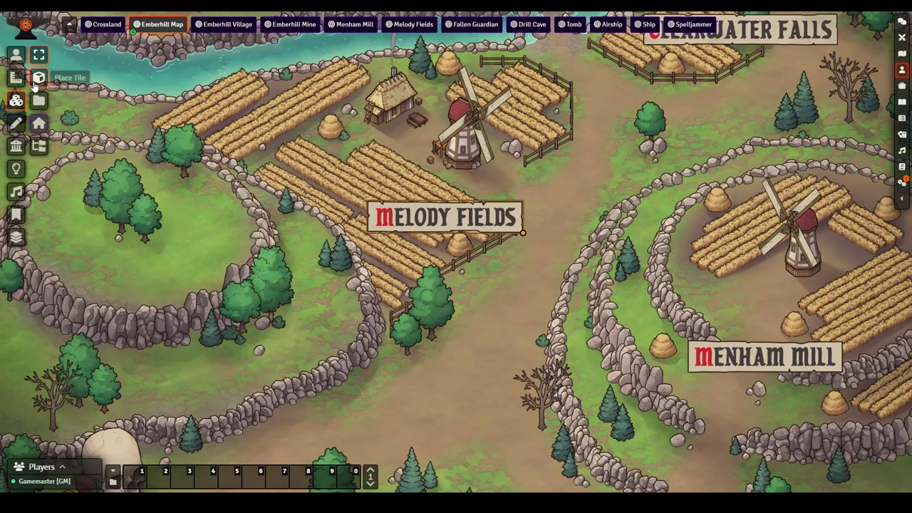
click(38, 100)
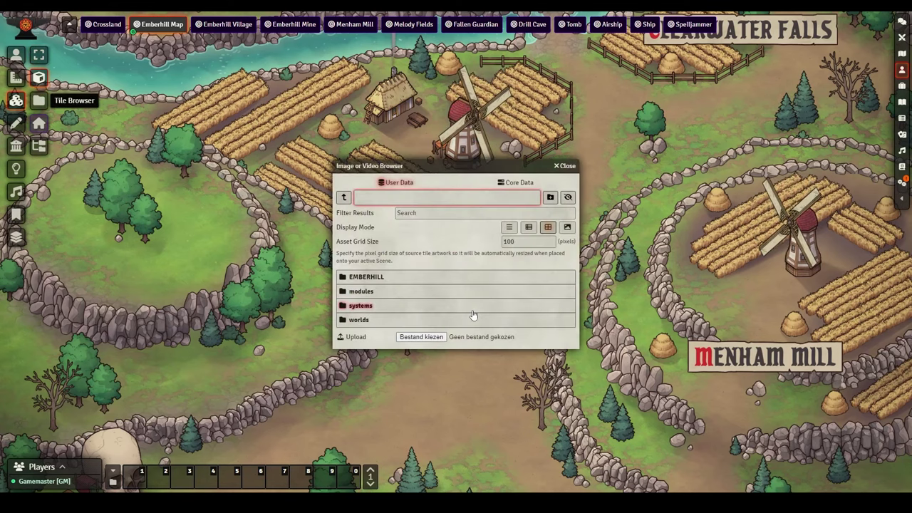
click(364, 279)
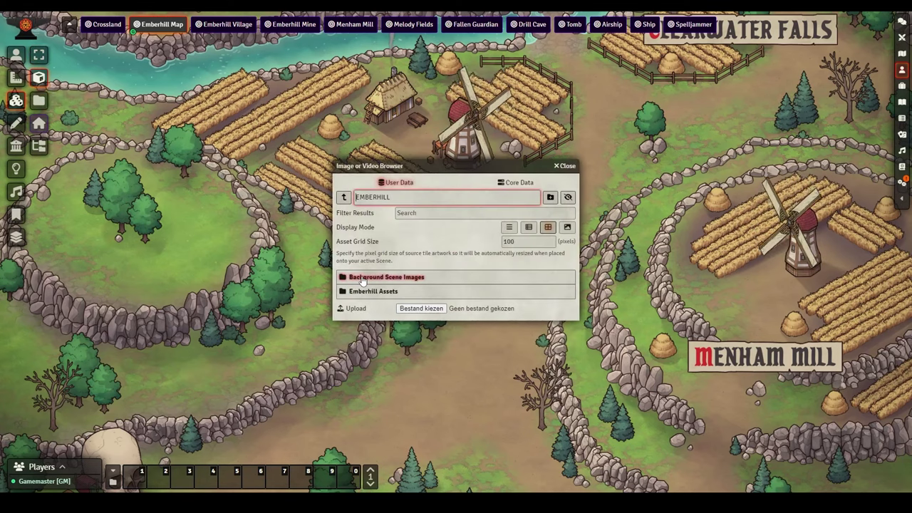
click(343, 198)
click(365, 321)
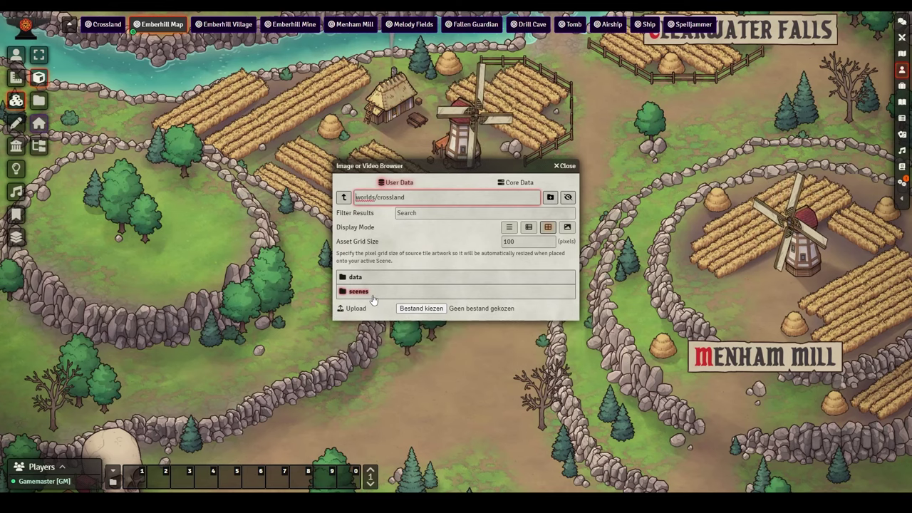
click(365, 281)
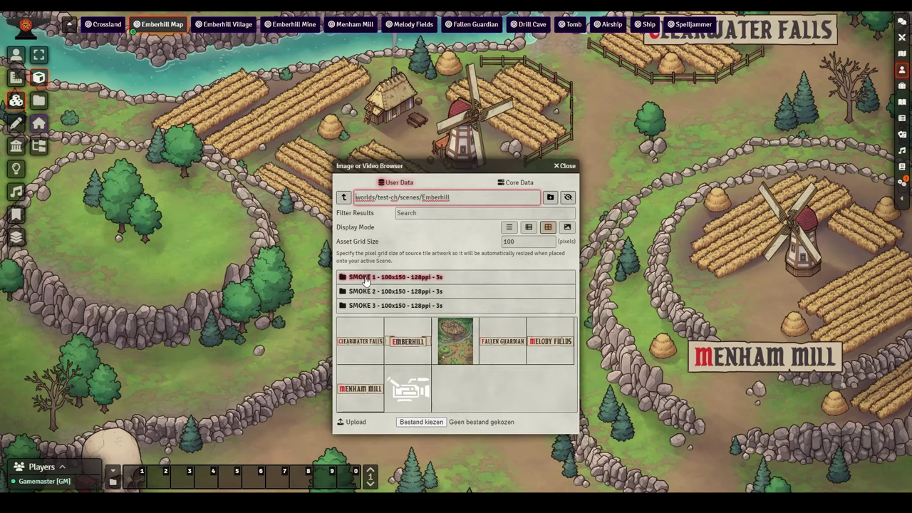
drag(406, 347, 201, 280)
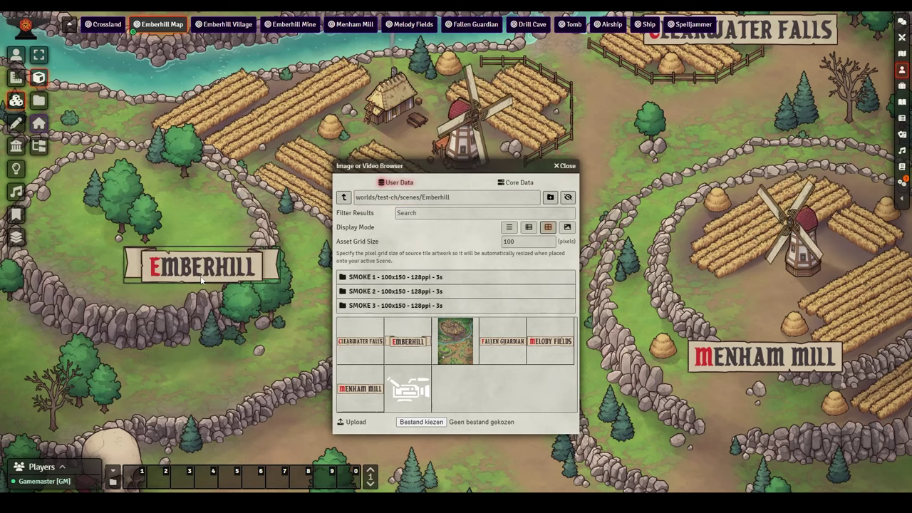
Move the new Emberhill banner tile just below the Melody Fields label and delete it
click(565, 166)
drag(244, 251, 455, 283)
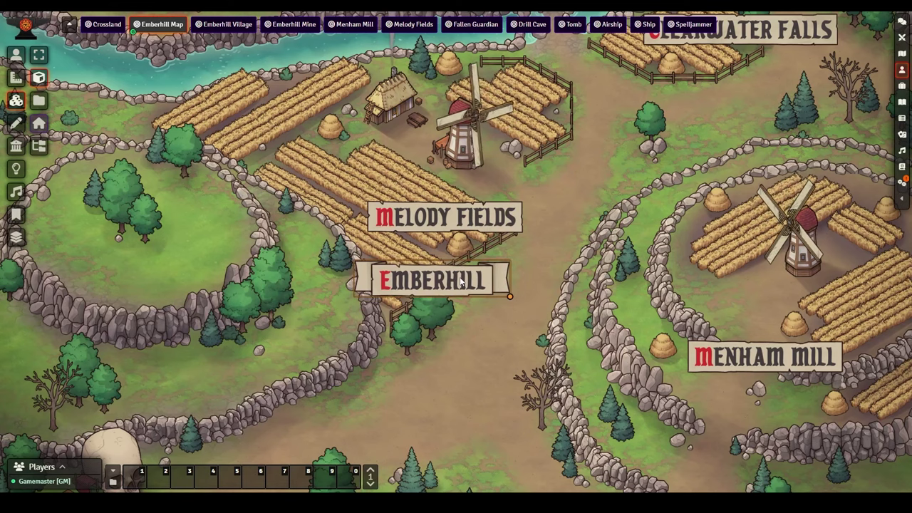
key(Delete)
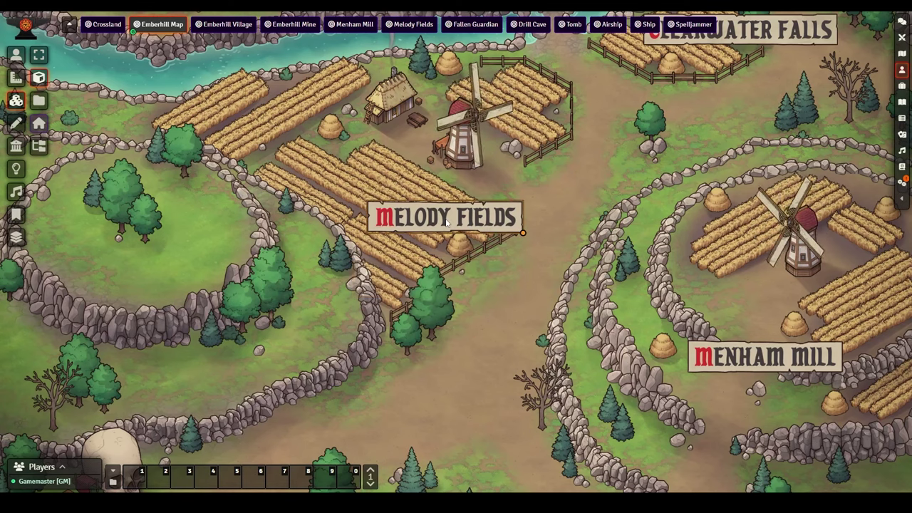
Open the Melody Fields label tile's configuration and examine its trigger setup and actions
double_click(447, 223)
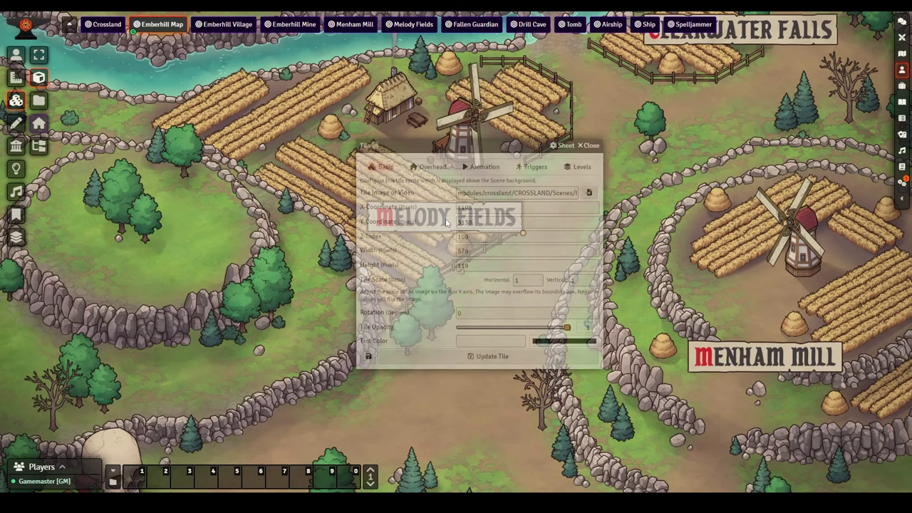
click(532, 168)
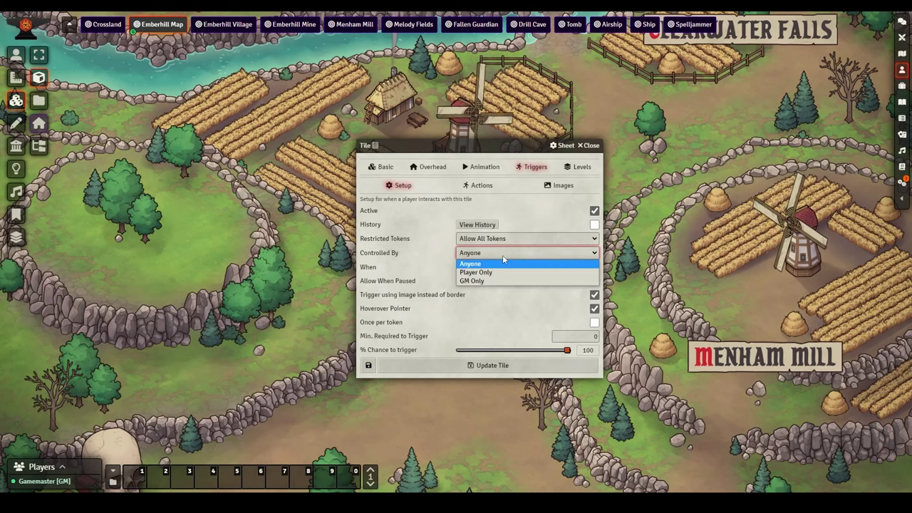
click(496, 320)
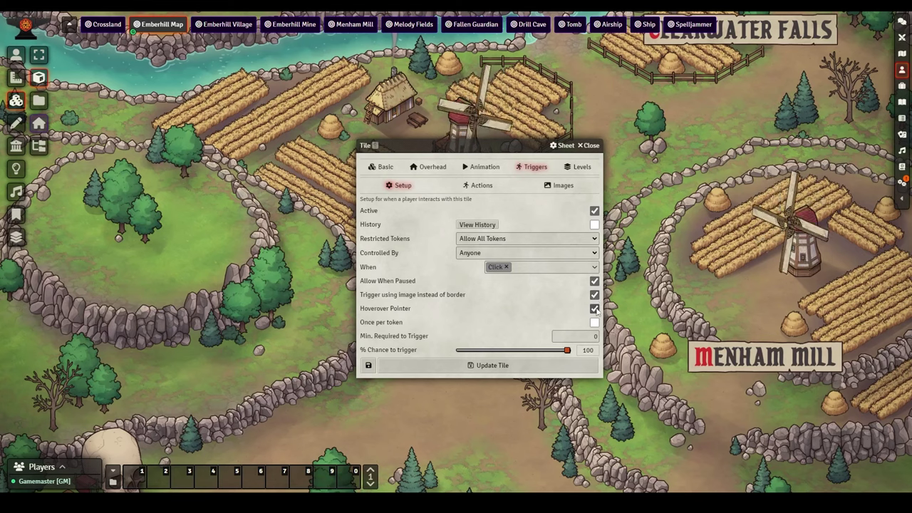
click(482, 186)
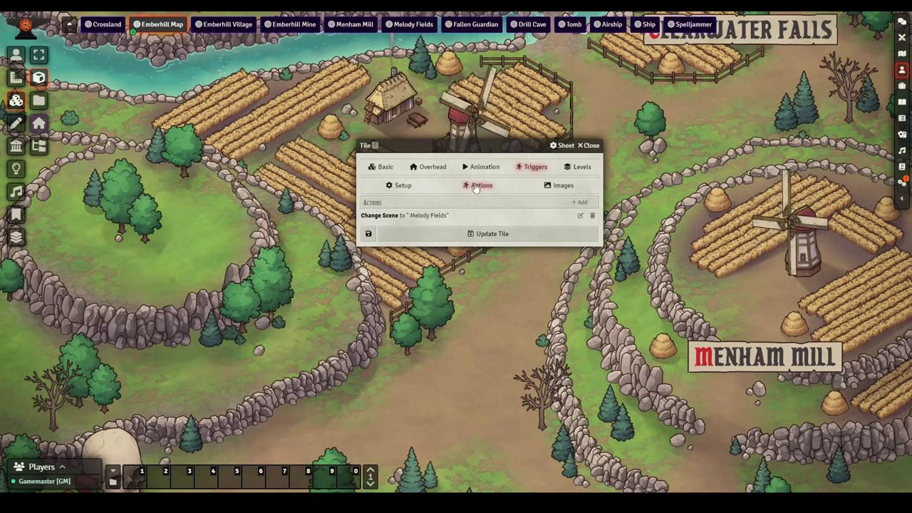
Draft an additional Change Scene action targeting the Airship scene for the Melody Fields tile and discard it
click(581, 204)
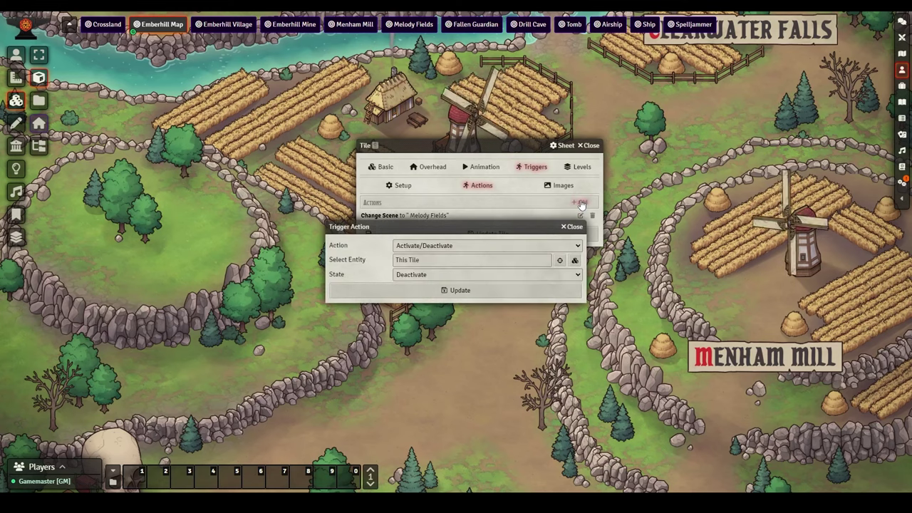
click(478, 245)
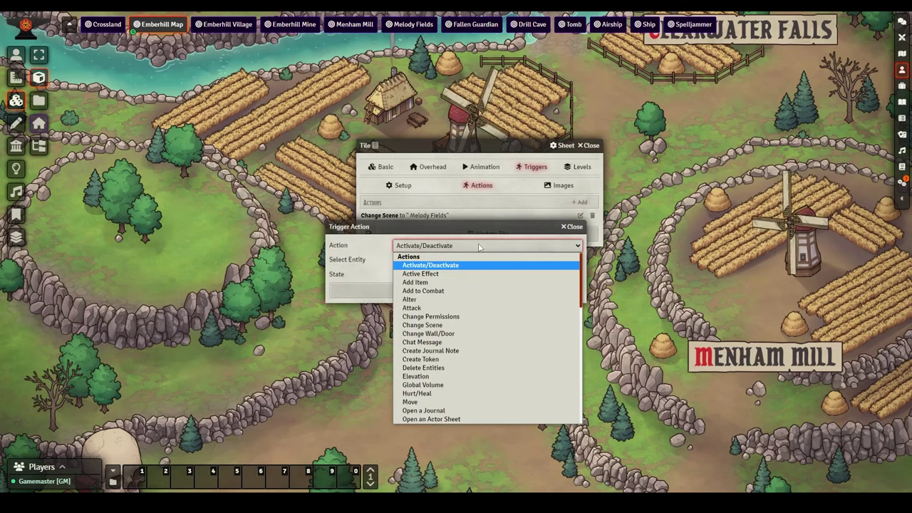
scroll(451, 345, down, 5)
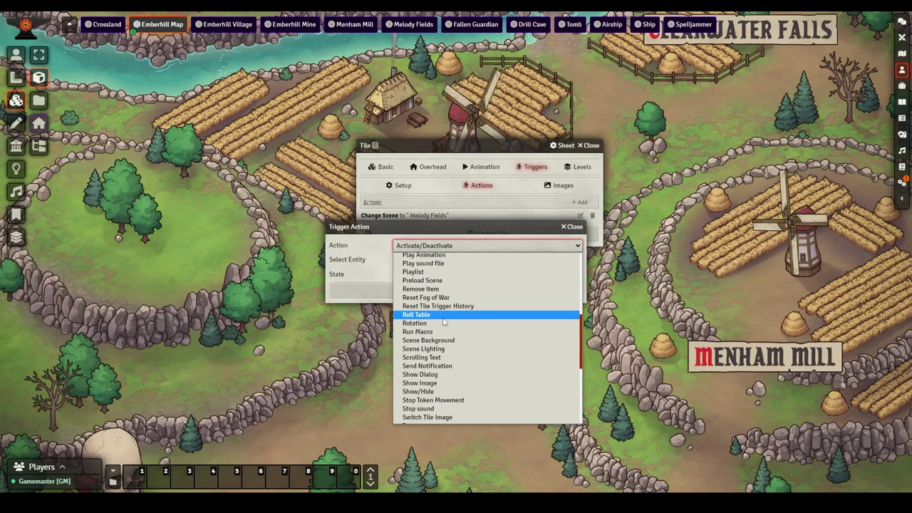
scroll(443, 310, up, 5)
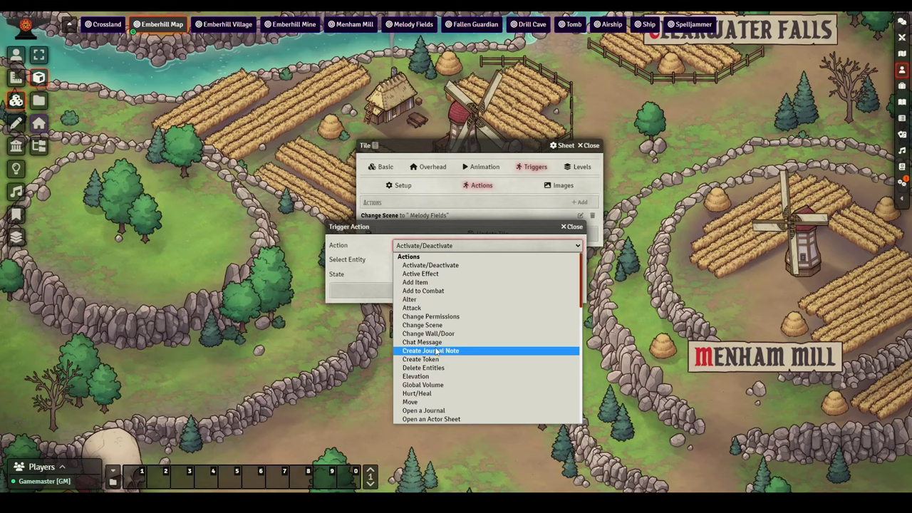
click(437, 324)
click(441, 260)
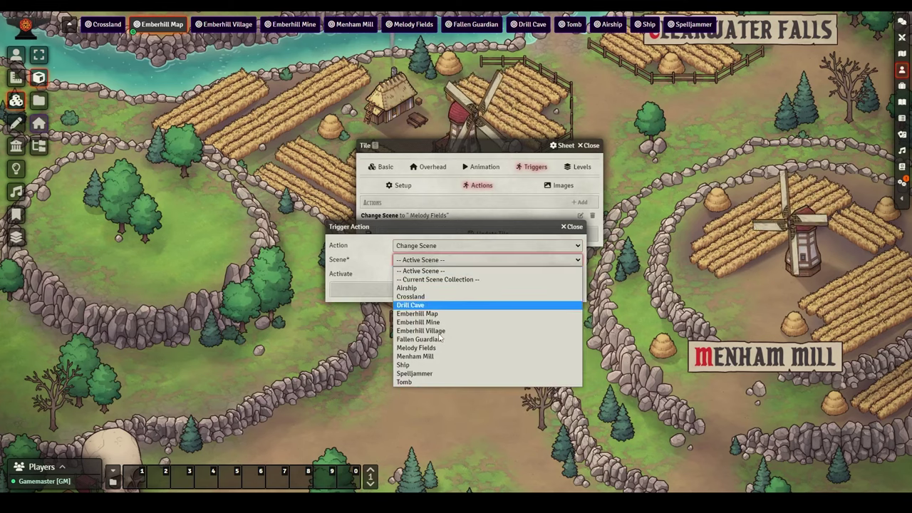
click(517, 289)
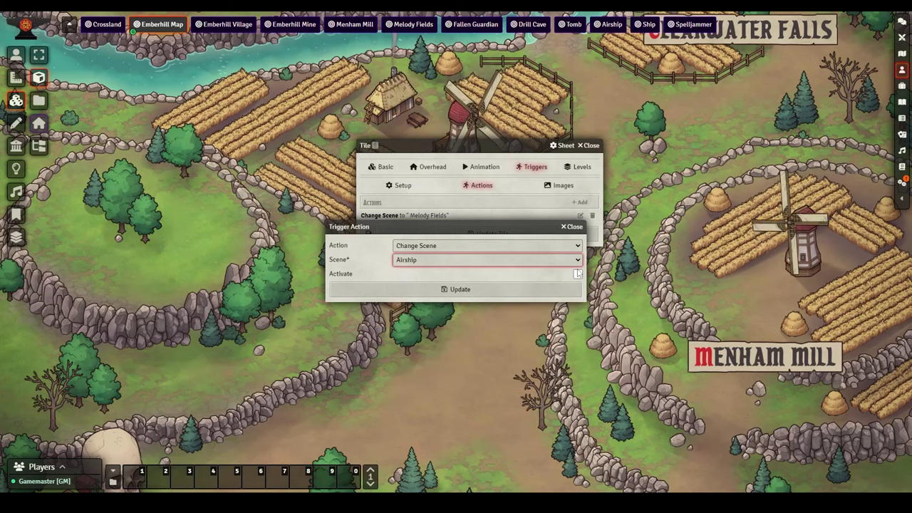
drag(535, 226, 539, 263)
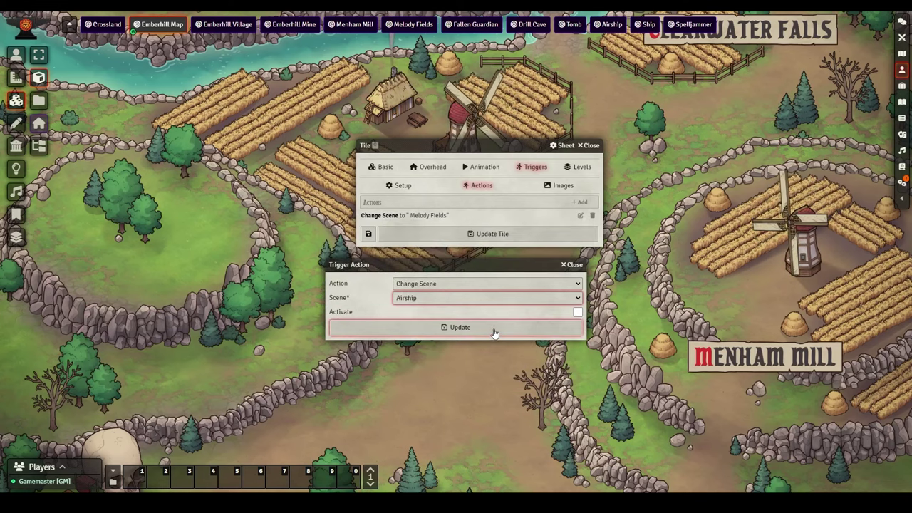
click(570, 264)
Examine the Melody Fields tile's existing Change Scene action and close the tile configuration
click(580, 215)
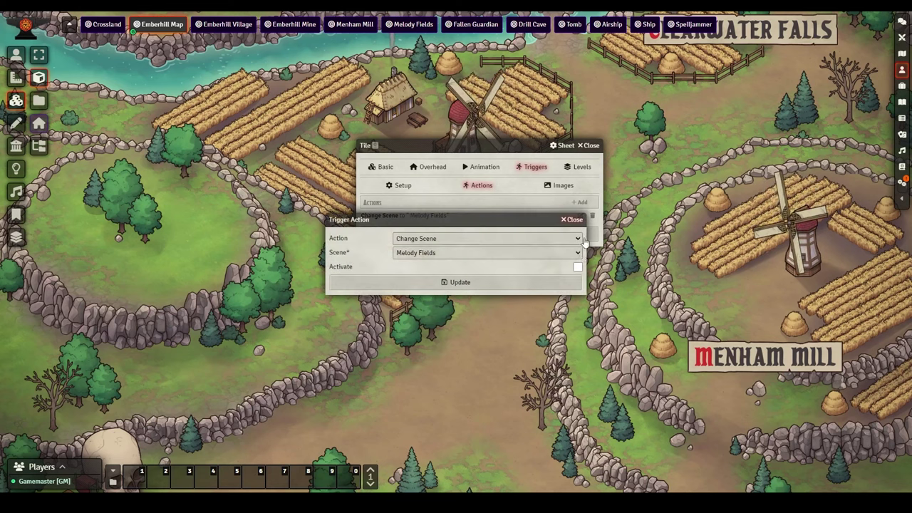
click(569, 219)
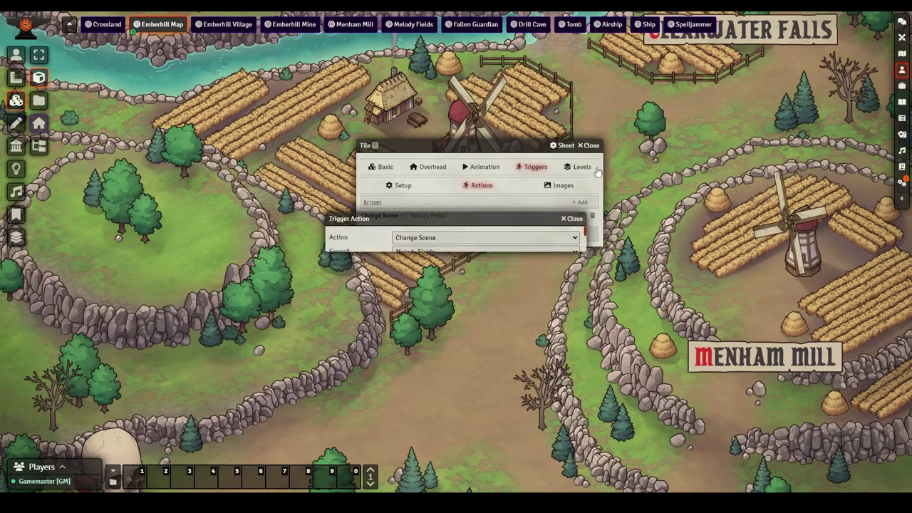
click(587, 145)
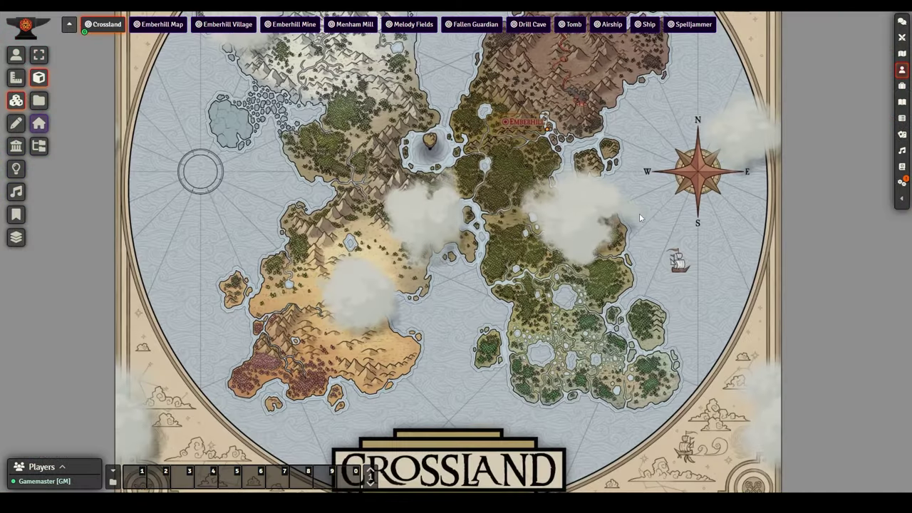
On the Crossland world map, open the southeast corner emblem tile's configuration and examine its animation, trigger setup and actions
drag(639, 213, 653, 185)
click(16, 55)
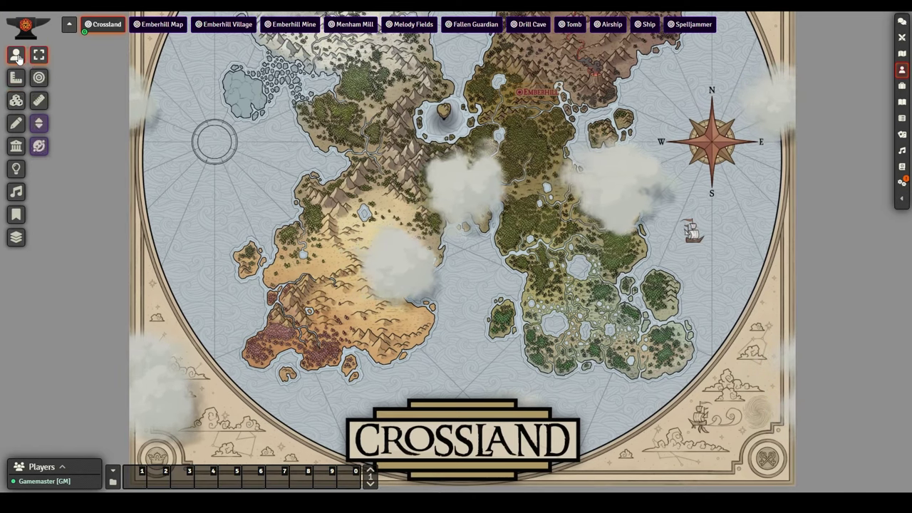
click(16, 101)
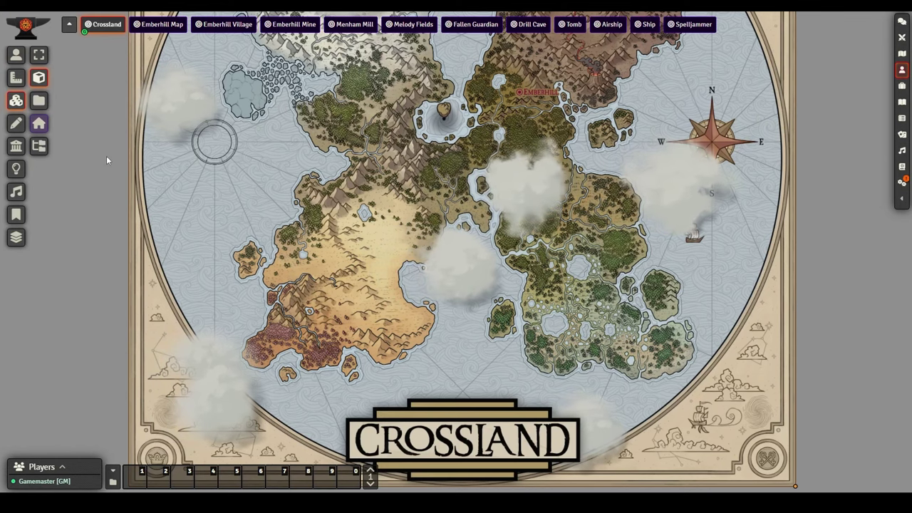
scroll(108, 161, down, 6)
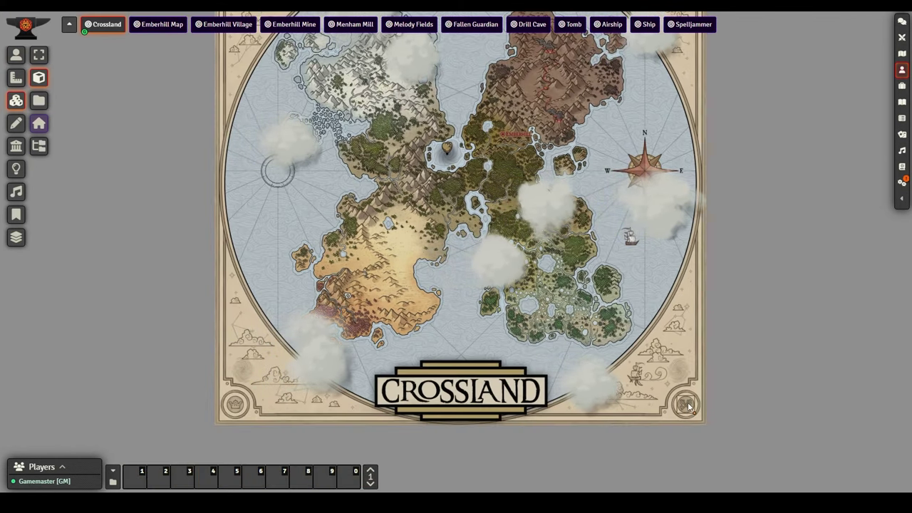
double_click(661, 342)
click(470, 170)
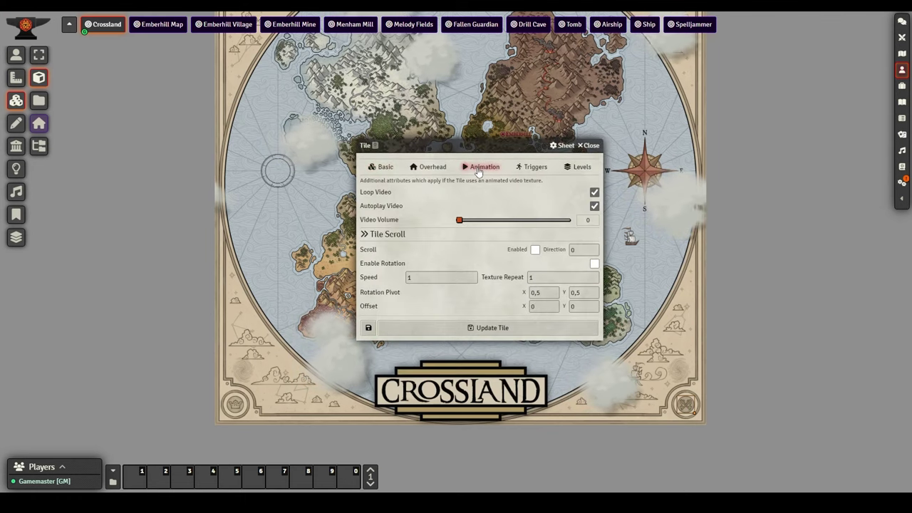
click(531, 168)
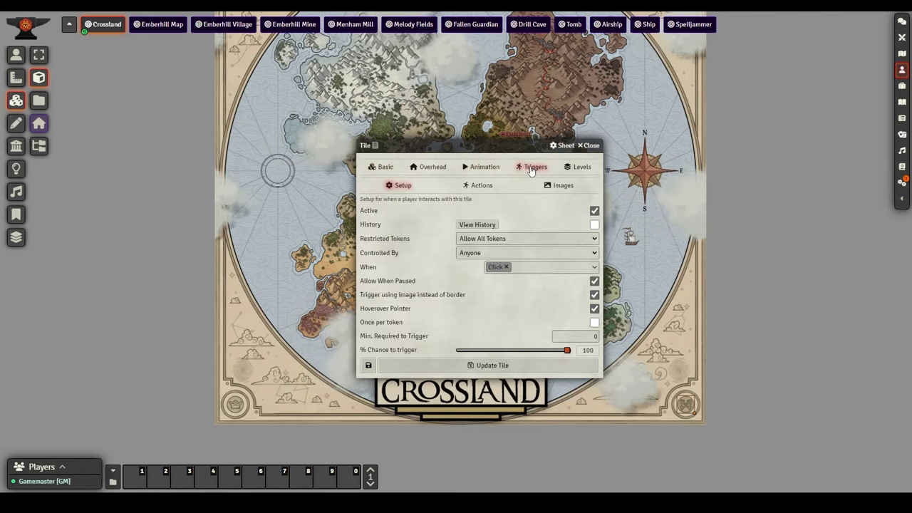
click(479, 186)
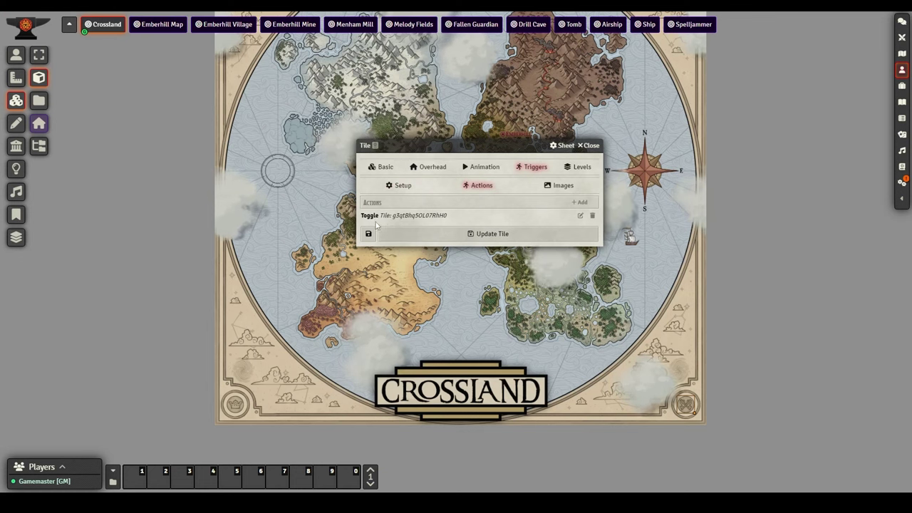
Examine the corner emblem's Show/Hide action, including its target entity and state, and close the tile configuration
click(579, 215)
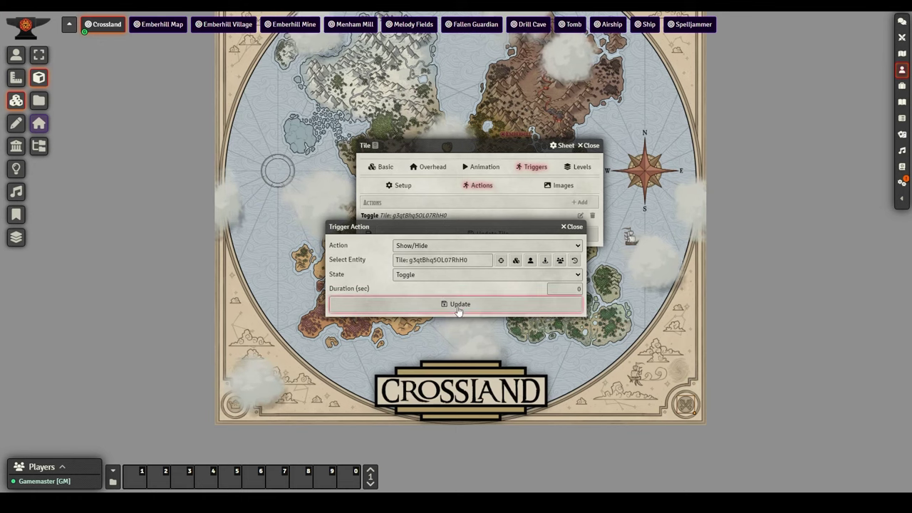
click(567, 225)
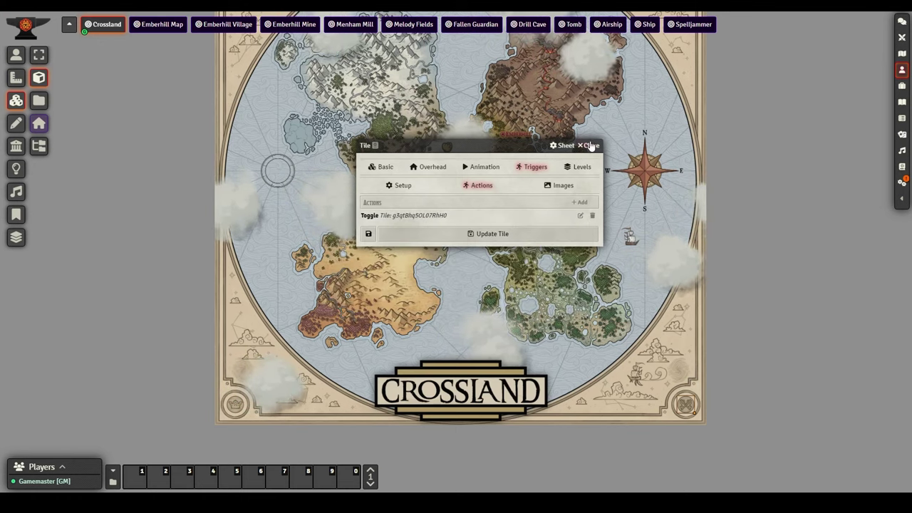
click(588, 145)
With the developer console open, delete the map-wide Emberhill label overlay tile and undo the deletion to log its tile ID
click(16, 57)
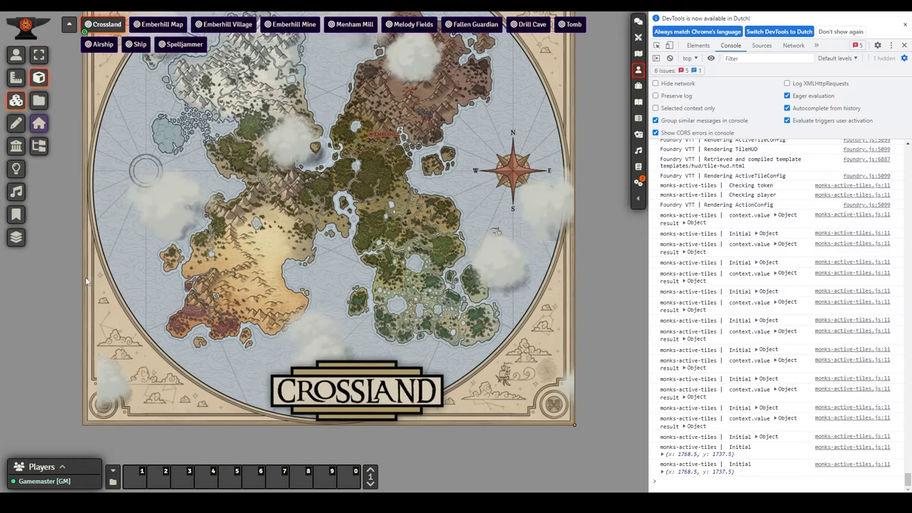
key(Delete)
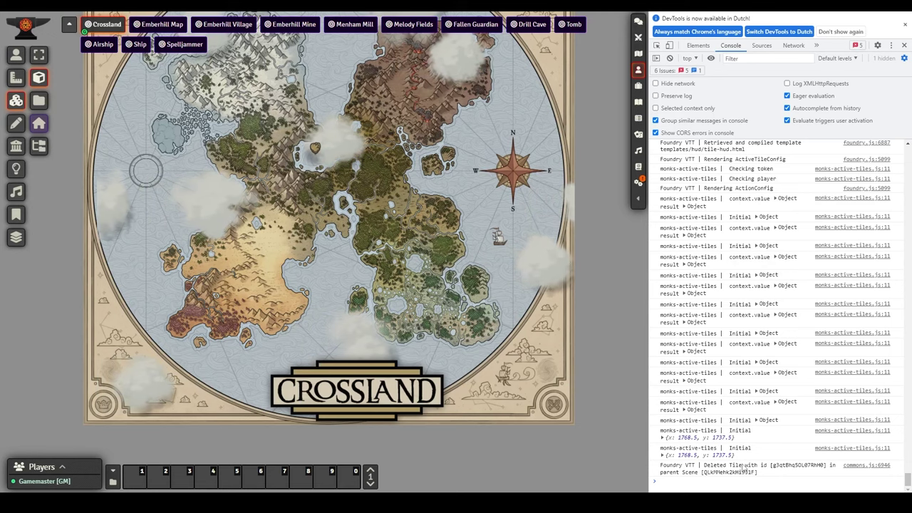
key(ctrl+z)
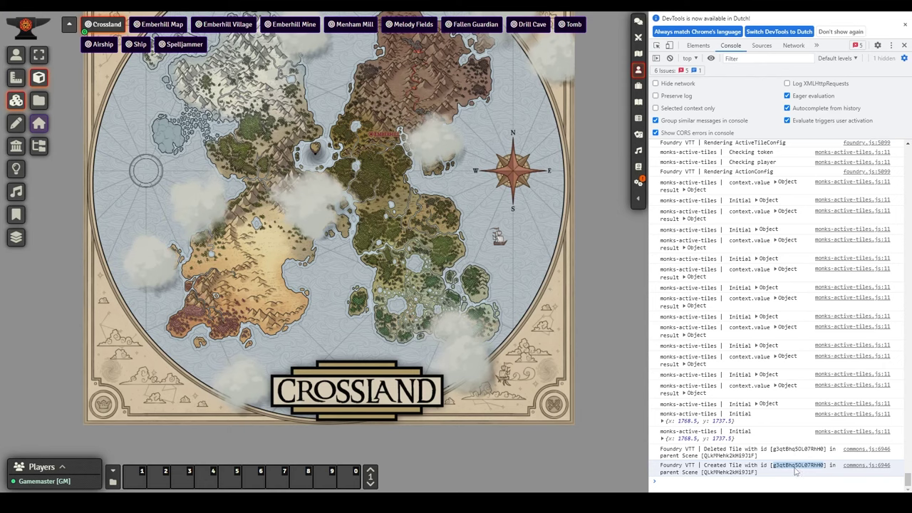
Reopen the southeast corner emblem's Show/Hide action to check its target tile ID against the logged one, and close the tile configuration
double_click(557, 409)
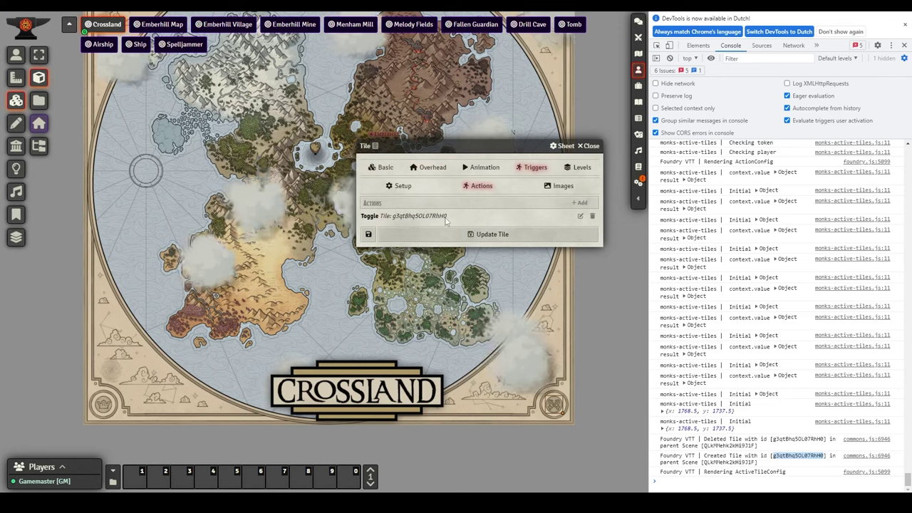
click(579, 216)
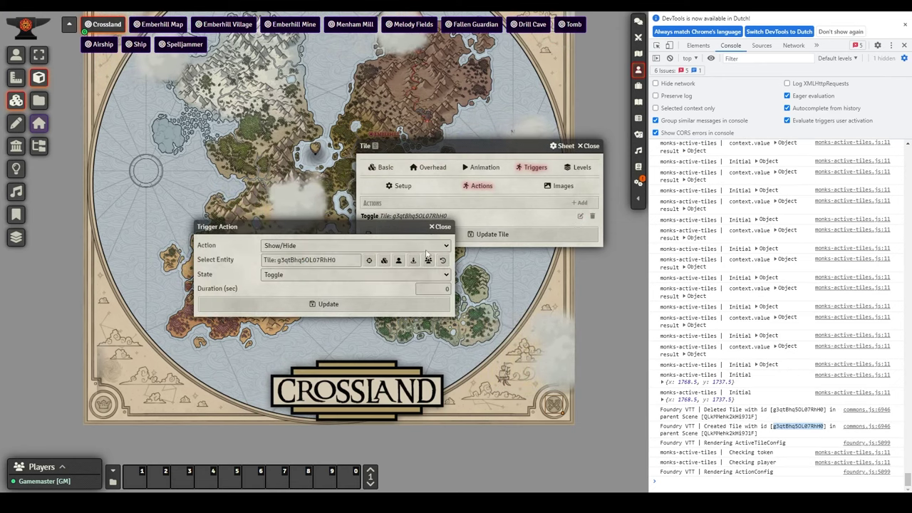
click(441, 226)
click(589, 146)
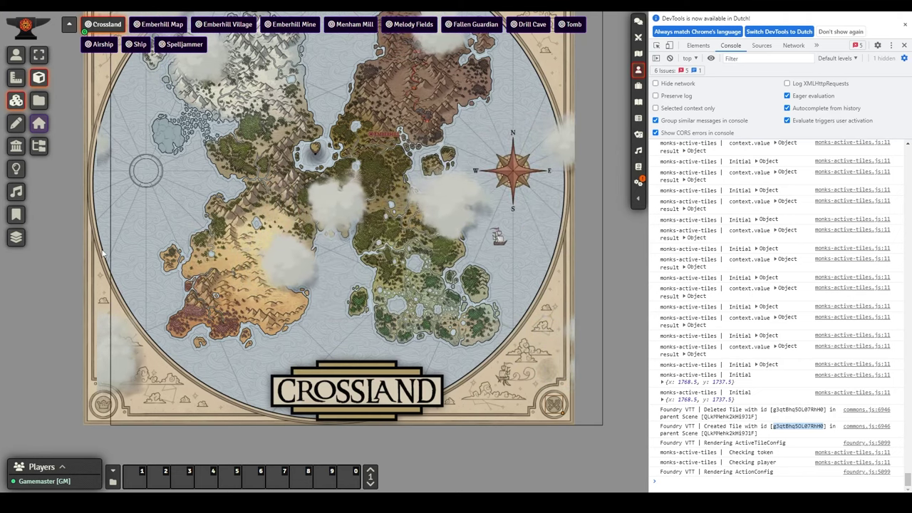
Move the map-wide Crossland title overlay tile slightly east on the world map
click(16, 54)
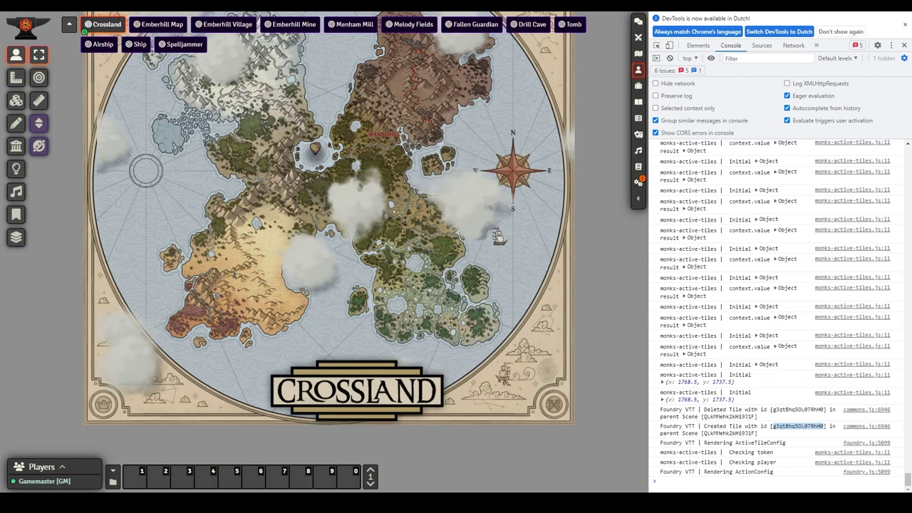
click(16, 101)
click(324, 384)
drag(325, 384, 409, 369)
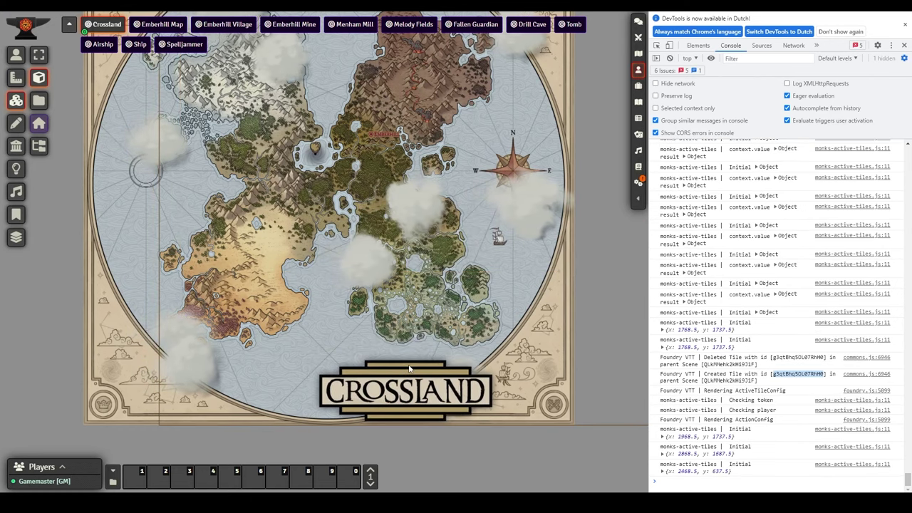
Set the cloud overlay tile's scroll animation speed to 0,5 and update the tile
double_click(113, 245)
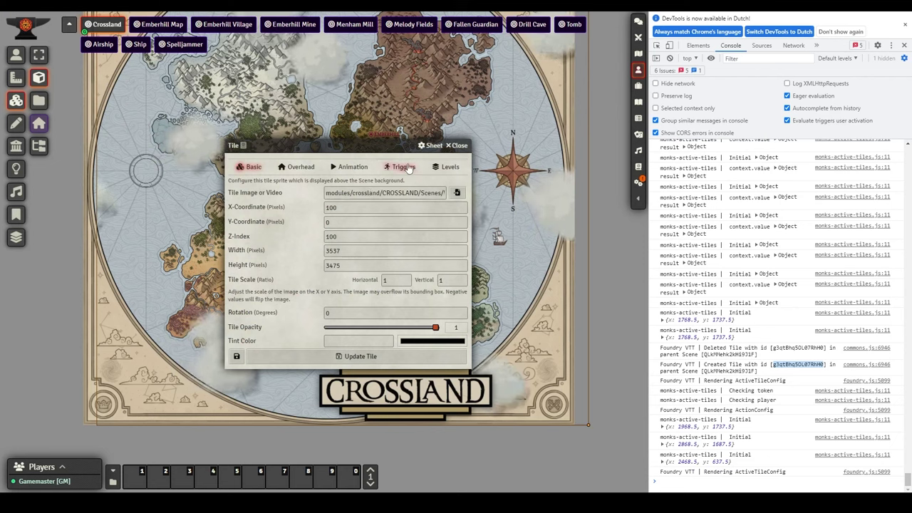
click(351, 166)
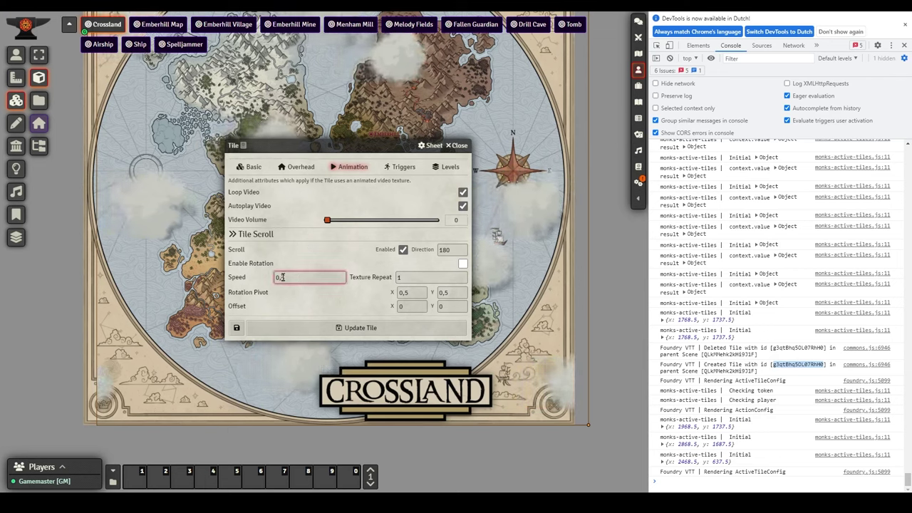
text(0,5)
click(332, 324)
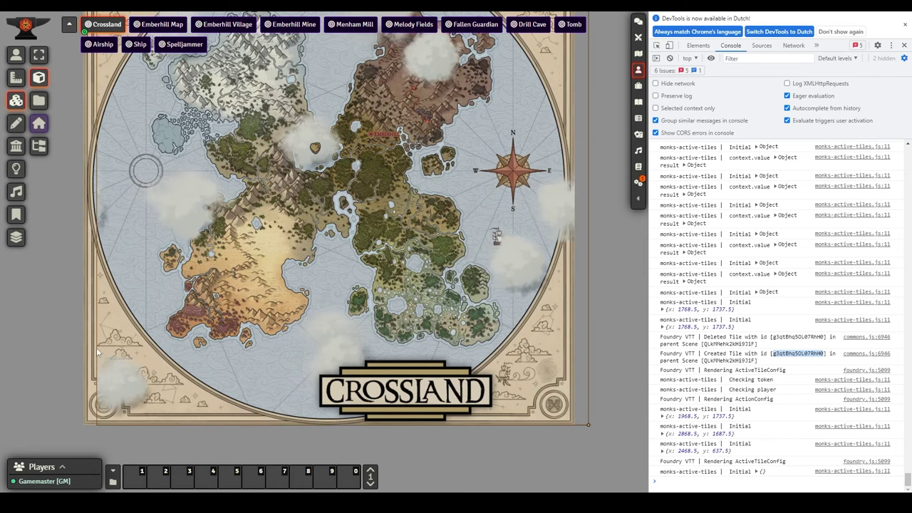
Set the cloud overlay tile's scroll animation speed to 0,2 and update the tile
double_click(114, 348)
click(319, 277)
key(BackSpace)
text(2)
click(333, 328)
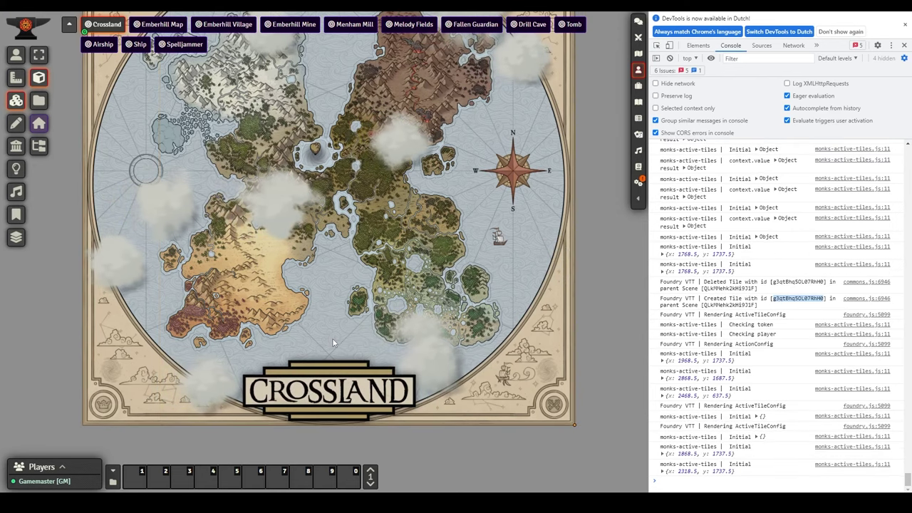
Close the developer console and examine the floating island above the whirlpool at the centre of the Crossland map
click(16, 55)
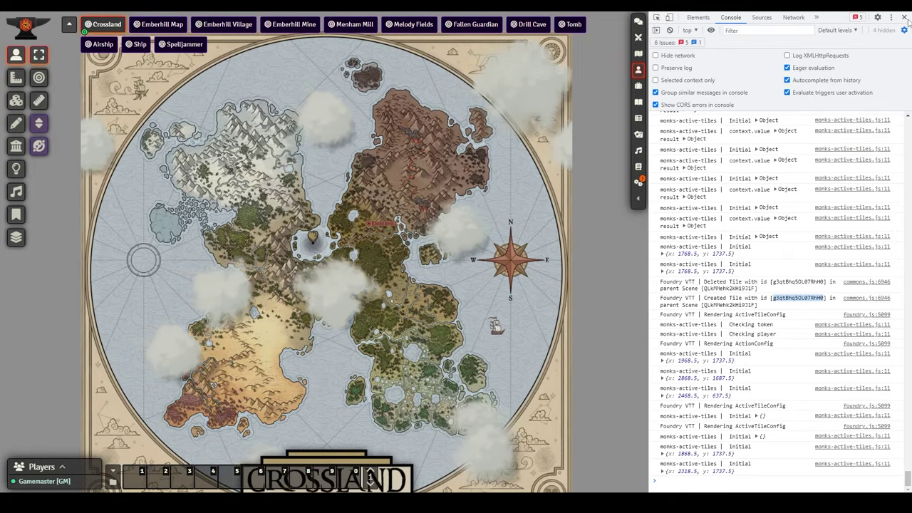
click(904, 45)
scroll(511, 227, up, 5)
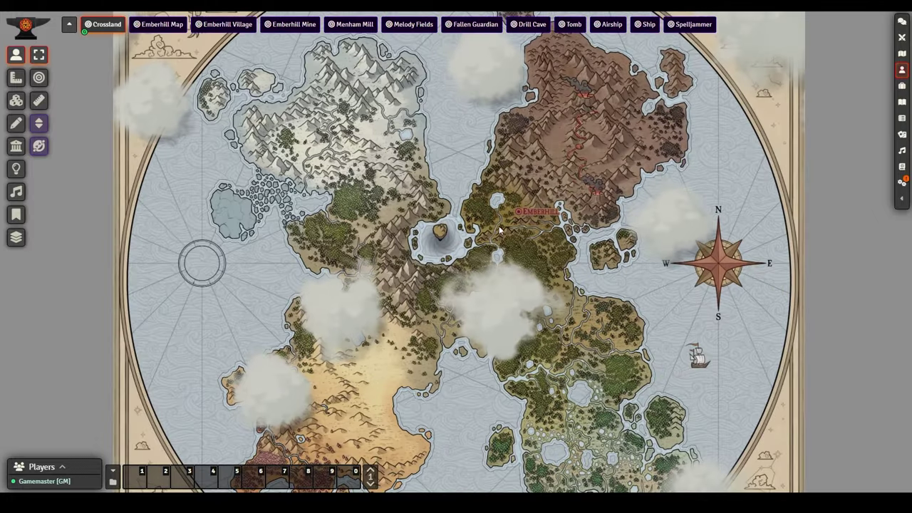
scroll(510, 227, up, 8)
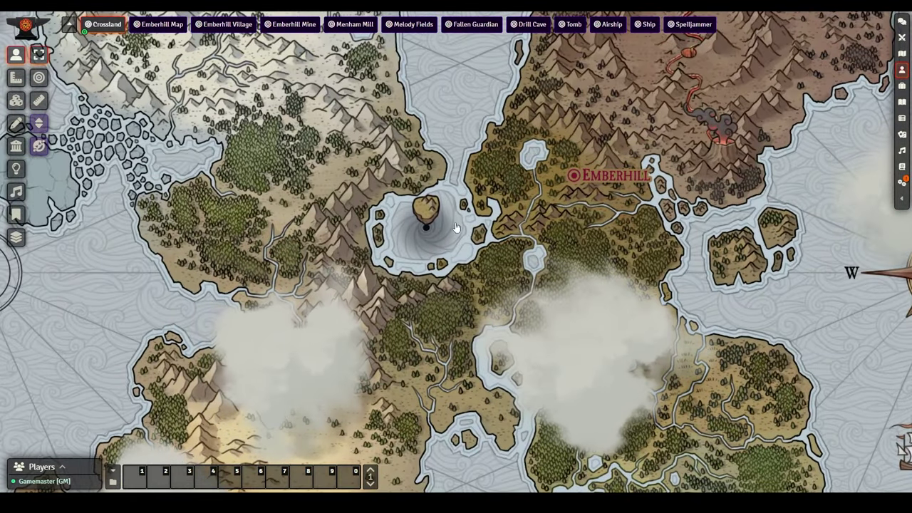
drag(430, 213, 464, 261)
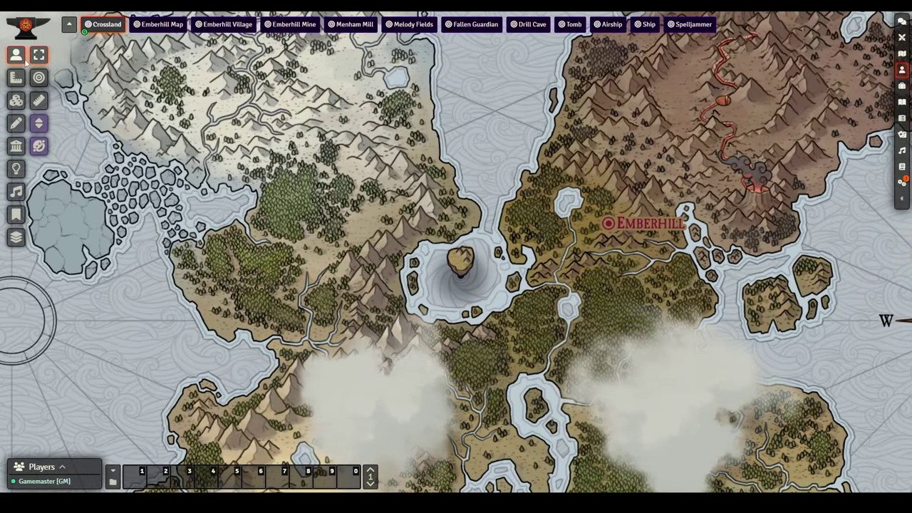
click(16, 102)
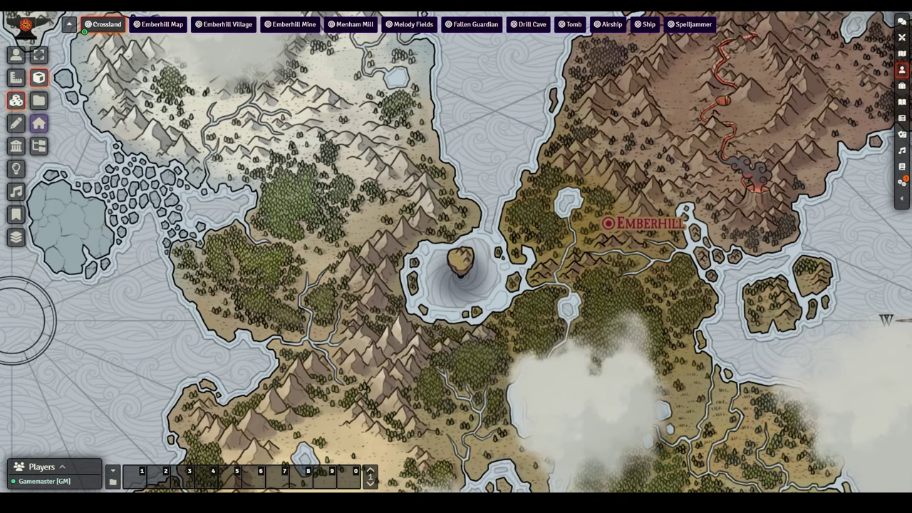
click(16, 57)
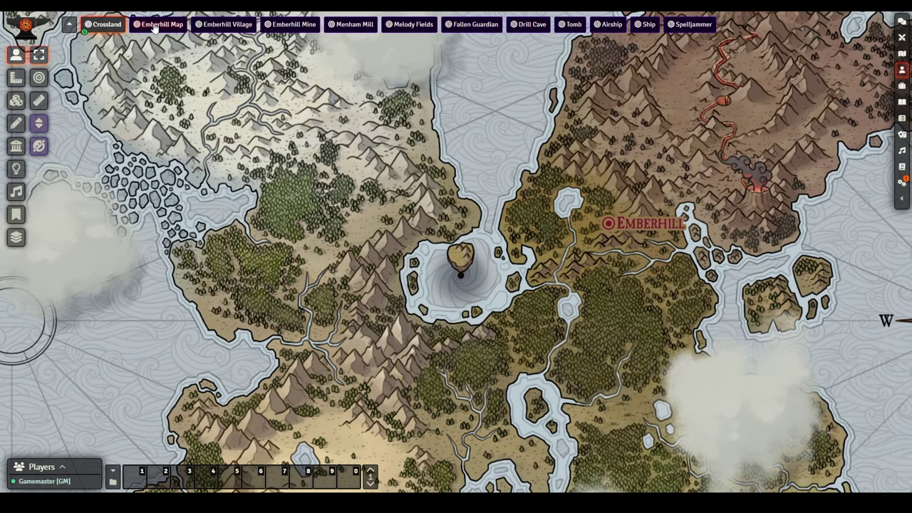
Open the Emberhill Map scene and look over the walled village, Melody Fields, Clearwater Falls and the windmills
click(155, 25)
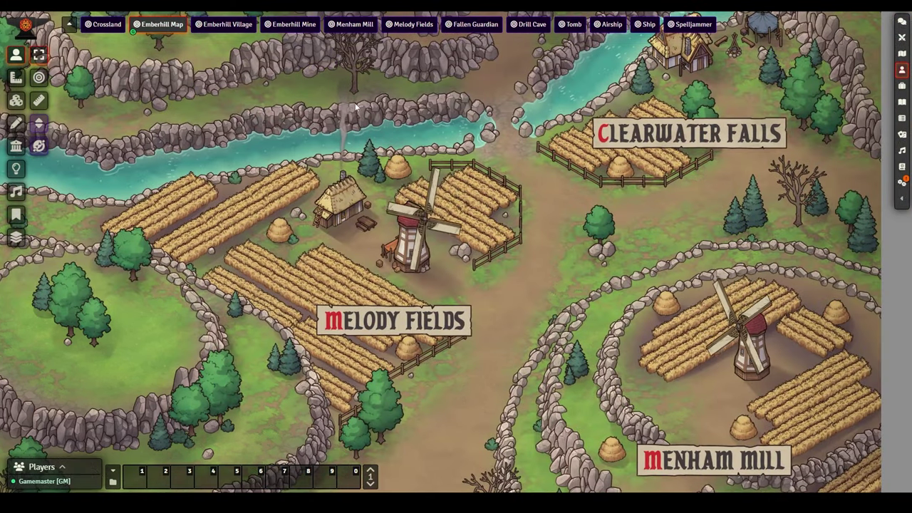
drag(429, 95, 473, 315)
drag(414, 145, 441, 330)
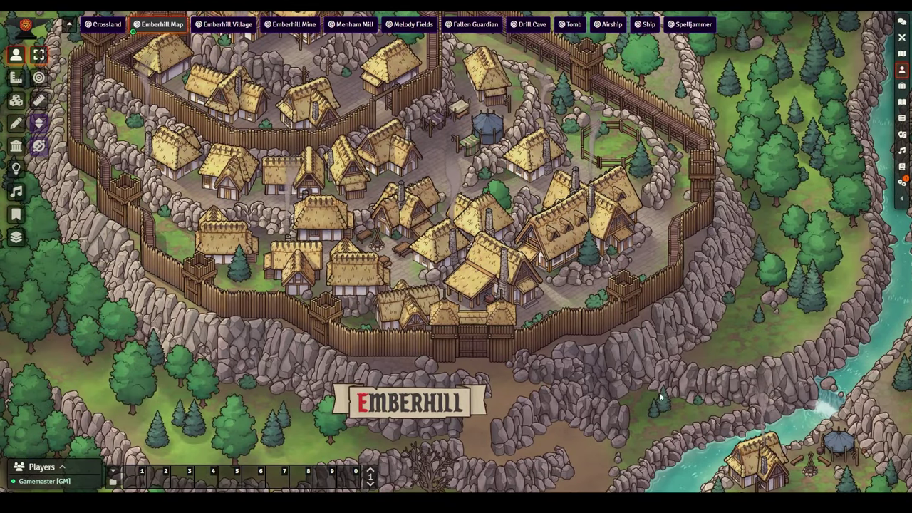
drag(671, 422, 656, 234)
drag(701, 485, 638, 315)
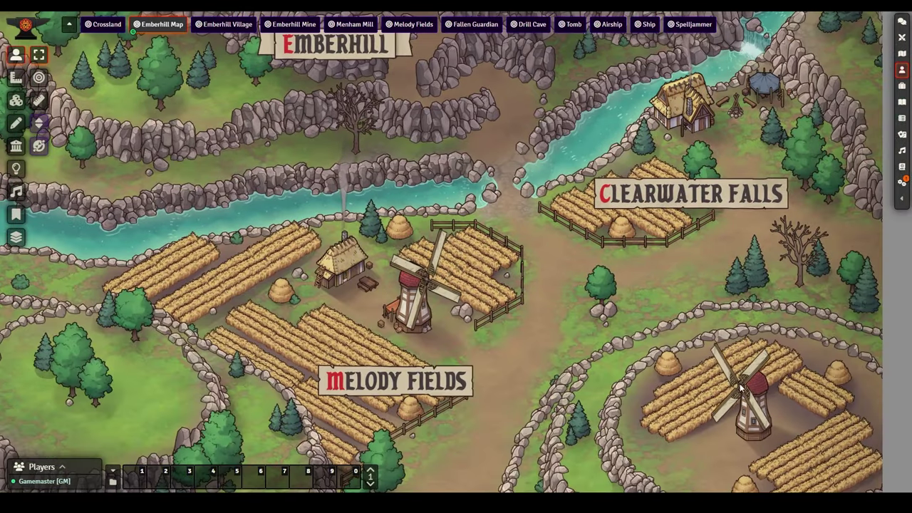